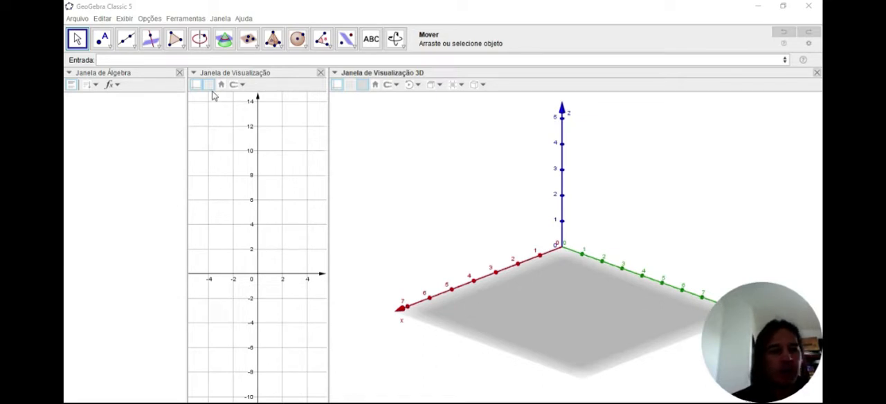
Step: Place two free points in the 2D view at about (-2.41, 1.48) and (3, 1.21)
left_click(104, 42)
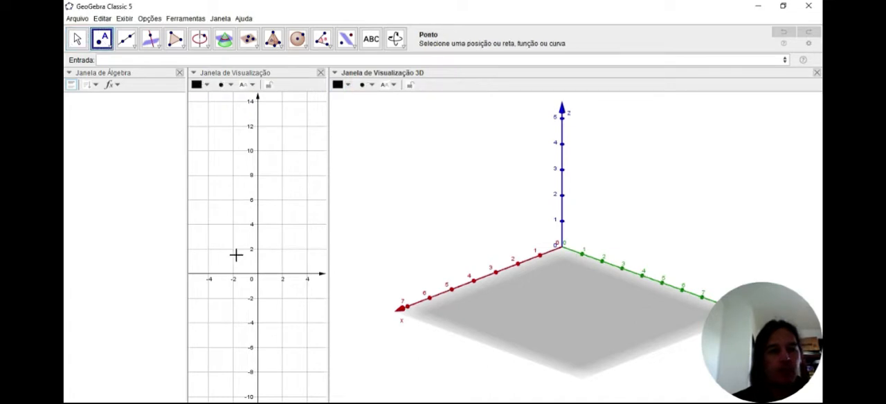
left_click(228, 256)
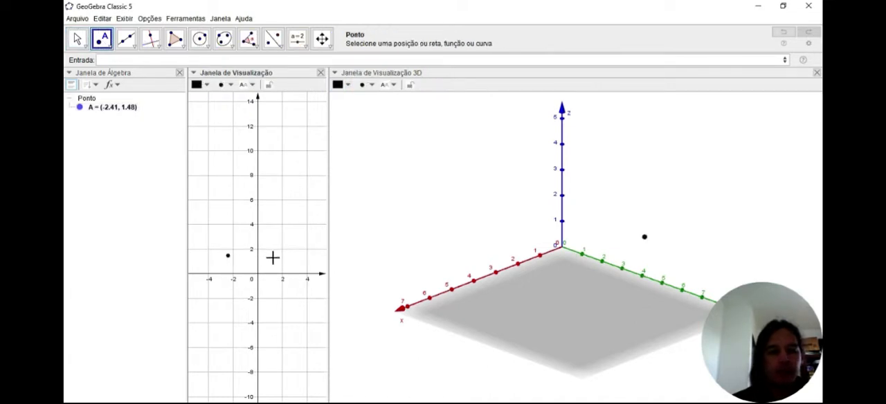
left_click(294, 259)
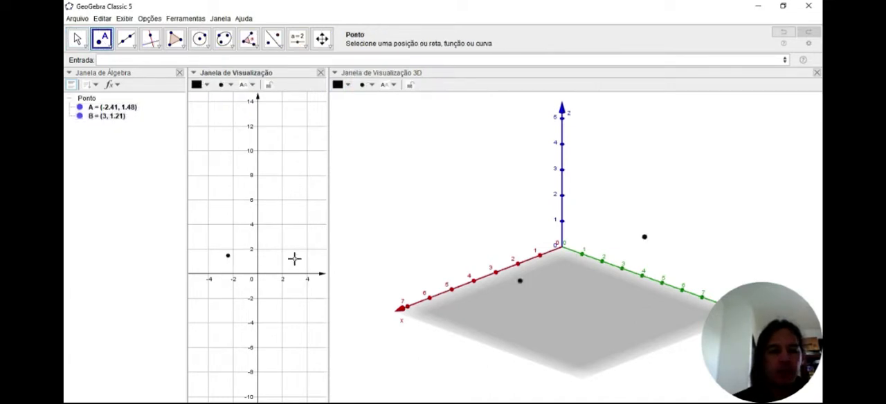
left_click(77, 39)
Step: Create a dodecahedron from points A and B with the command Dodecaedro(A,B)
left_click(121, 60)
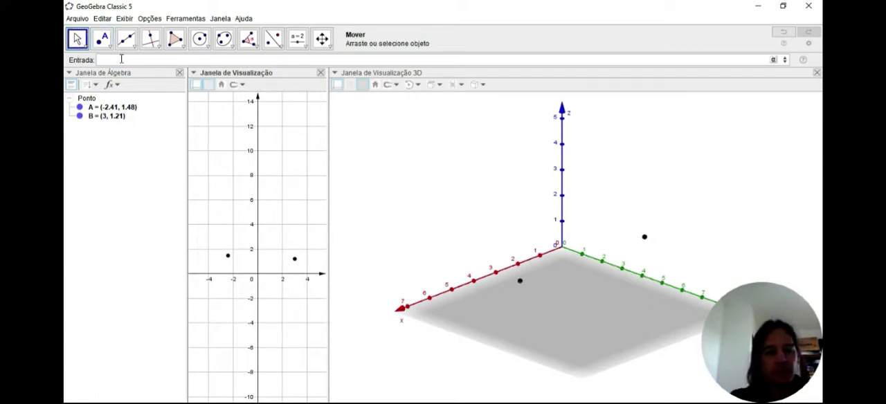
type("dodode")
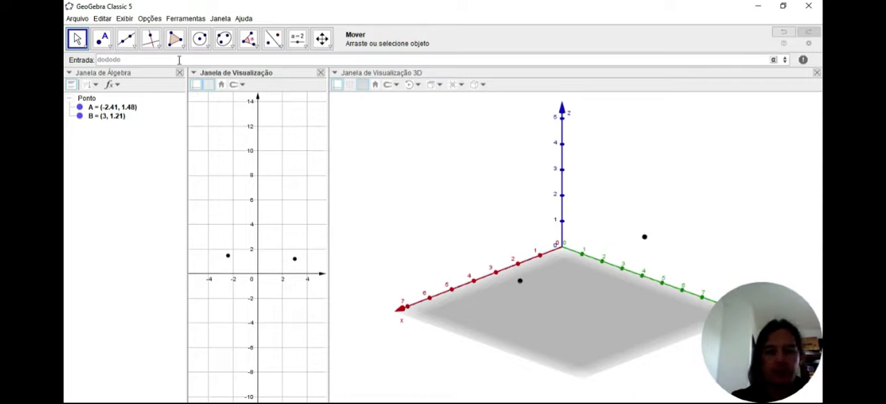
key("BackSpace")
key("BackSpace")
key("BackSpace")
type("e")
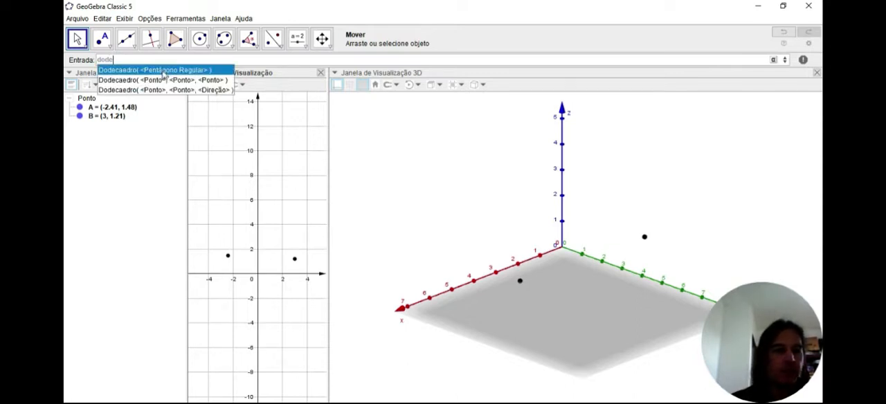
left_click(162, 71)
type("A")
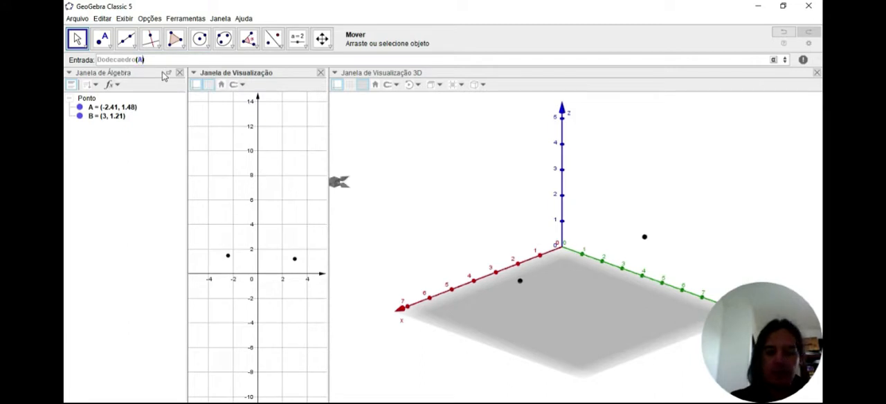
type(",")
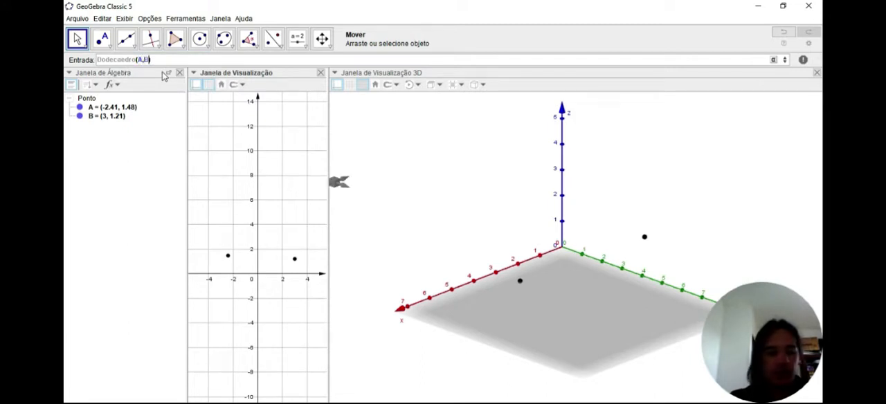
type("B")
key("Return")
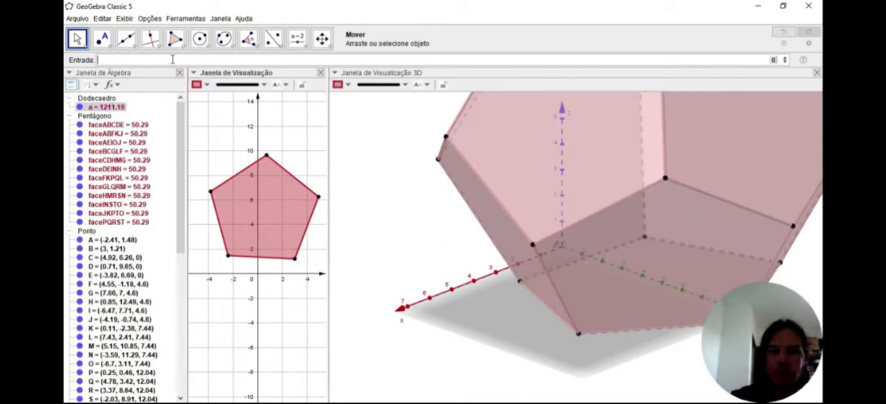
Step: Move point A to (-2, 0) and point B to (2, 0) so the base edge lies on the x-axis
left_click(371, 167)
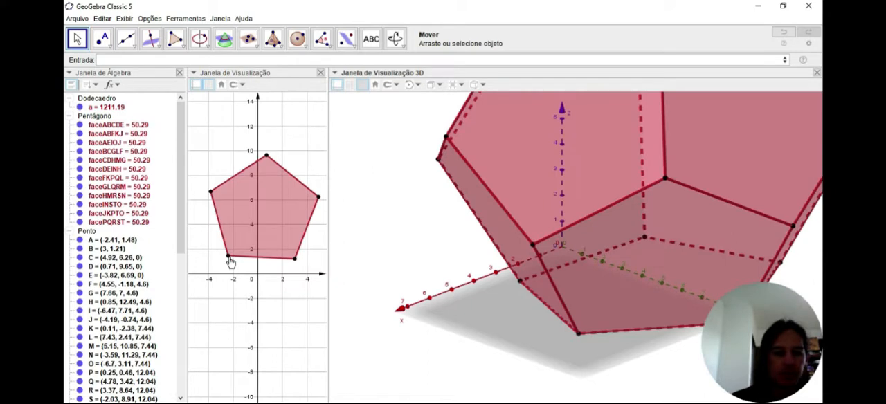
left_click_drag(228, 258, 233, 273)
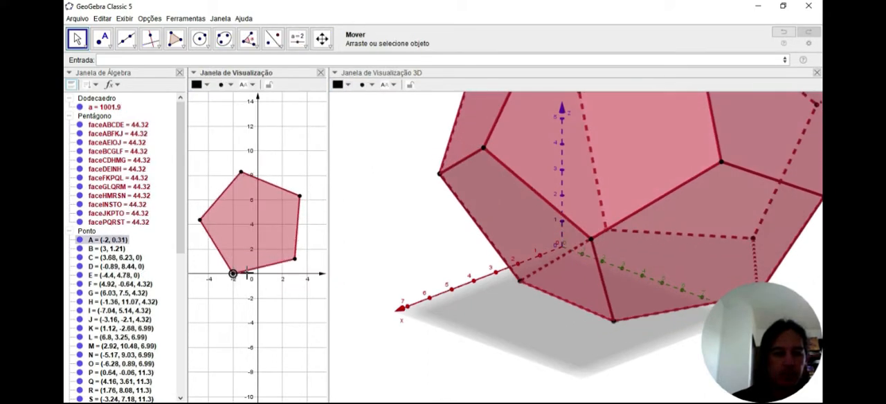
left_click_drag(295, 260, 282, 275)
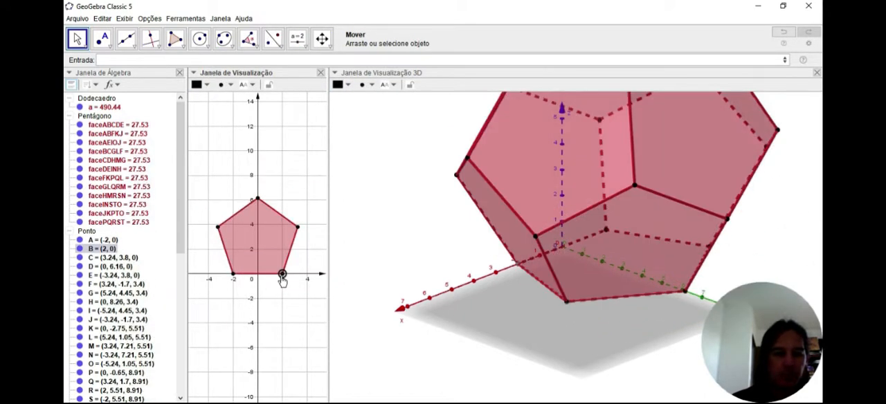
left_click(210, 144)
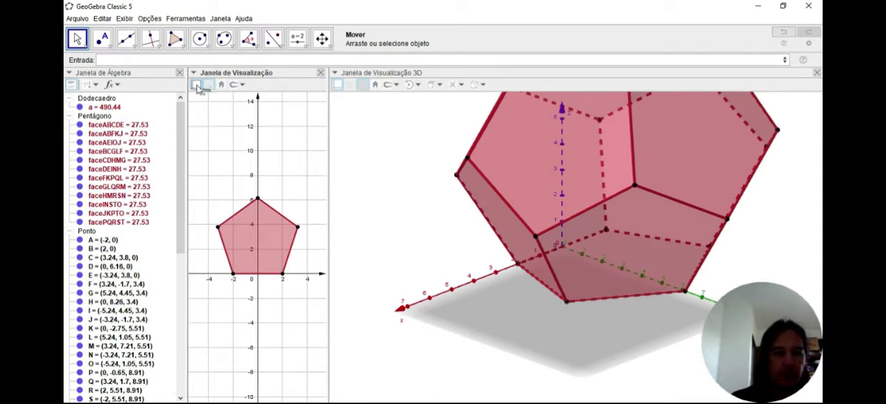
Step: Hide the axes and grid in the 2D view and the axes in the 3D view, fitting the whole dodecahedron in view
left_click(197, 85)
left_click_drag(283, 127, 283, 212)
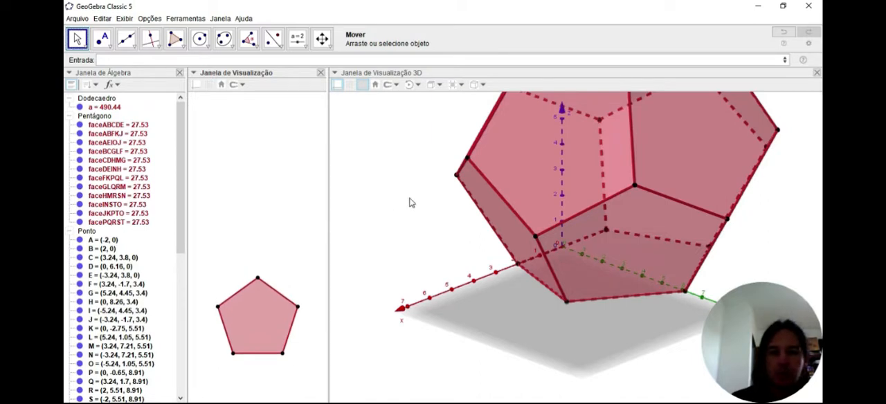
left_click(380, 168)
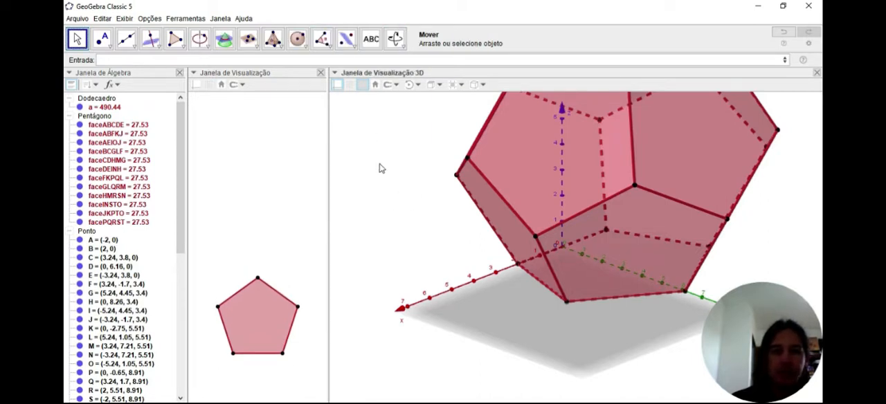
left_click(404, 47)
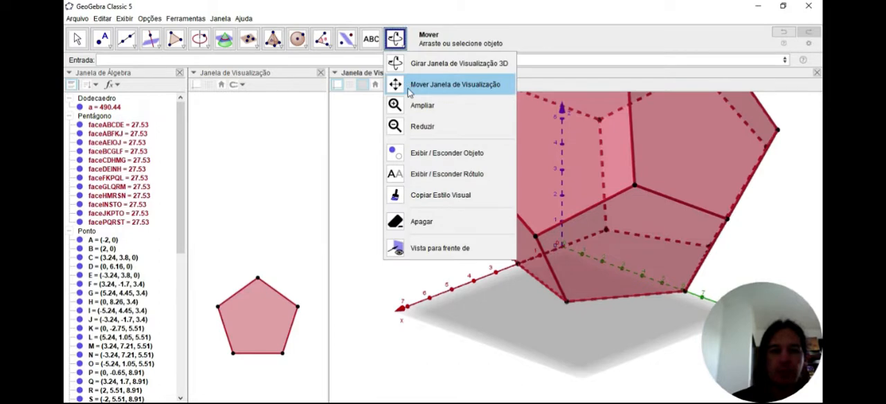
left_click(412, 126)
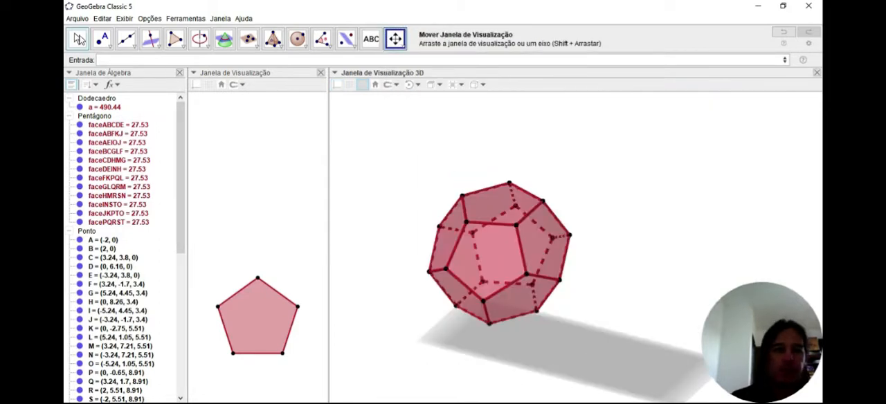
left_click(78, 38)
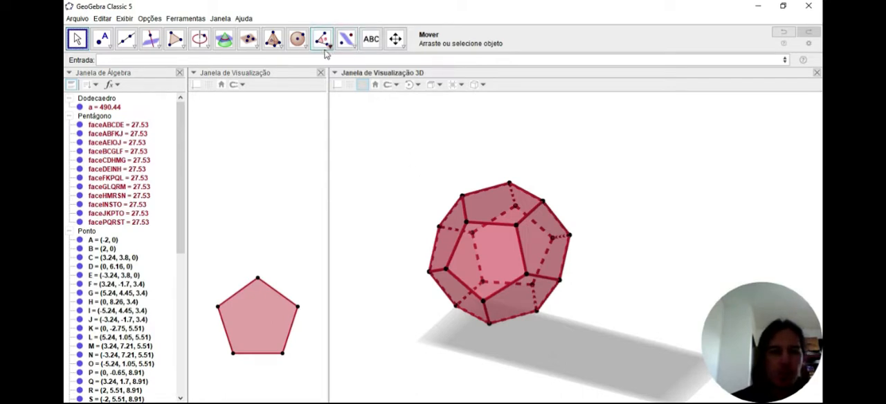
Step: Extrude a pyramid of height 5 on the dodecahedron's top face PQRST
left_click(277, 44)
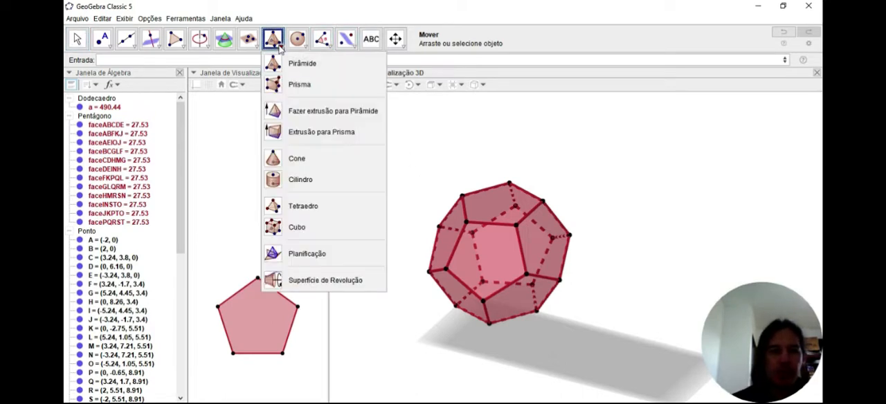
left_click(304, 113)
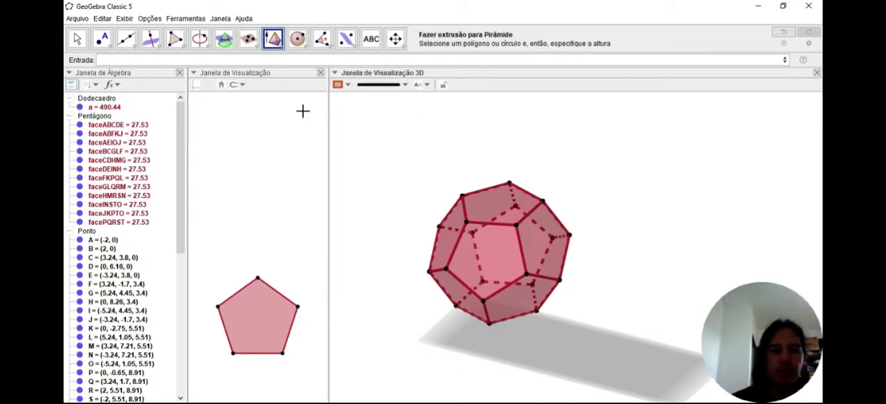
left_click(487, 205)
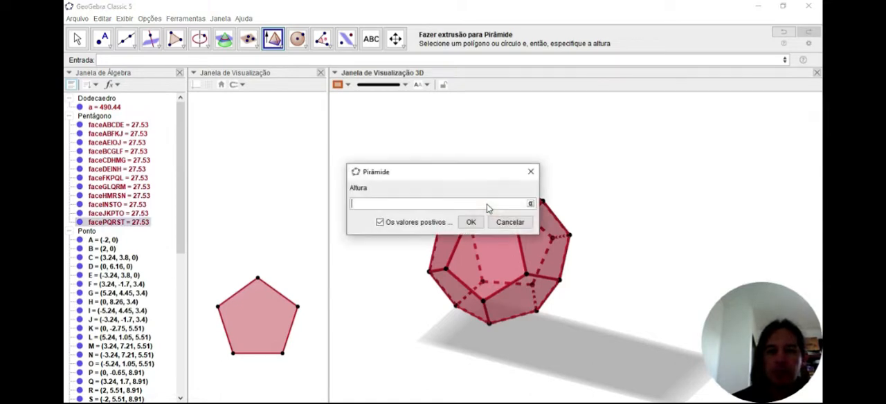
type("5")
left_click(471, 223)
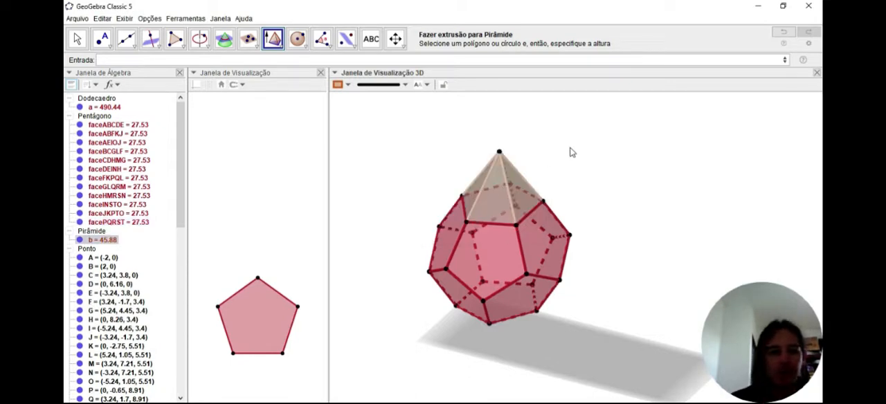
key("Escape")
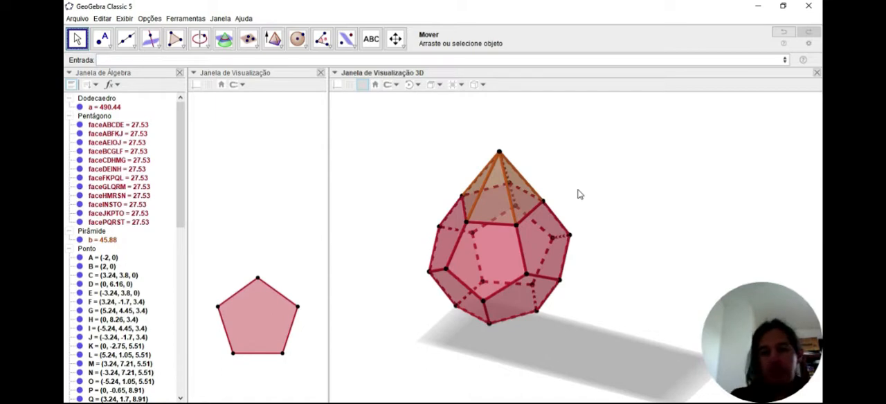
Step: Examine the pyramid's lateral edges and faces, and the vertices and edges of its pentagonal base, one at a time
left_click(484, 194)
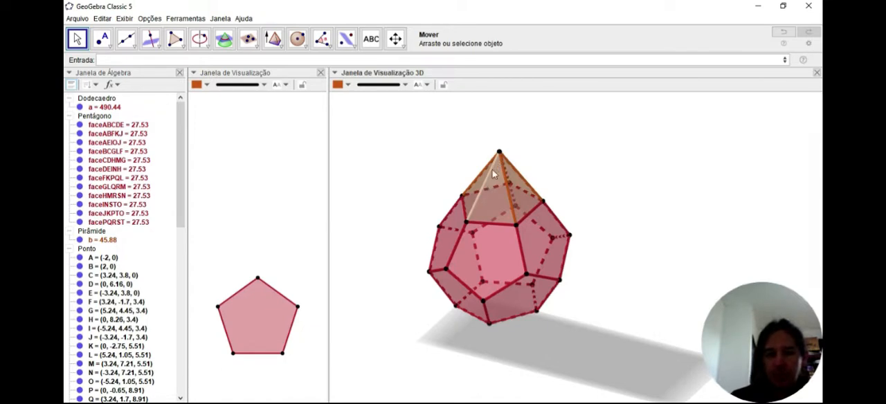
left_click(492, 206)
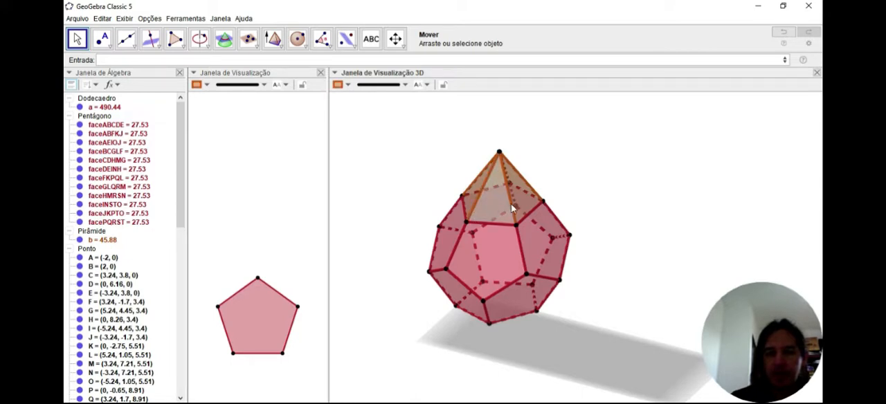
left_click(513, 207)
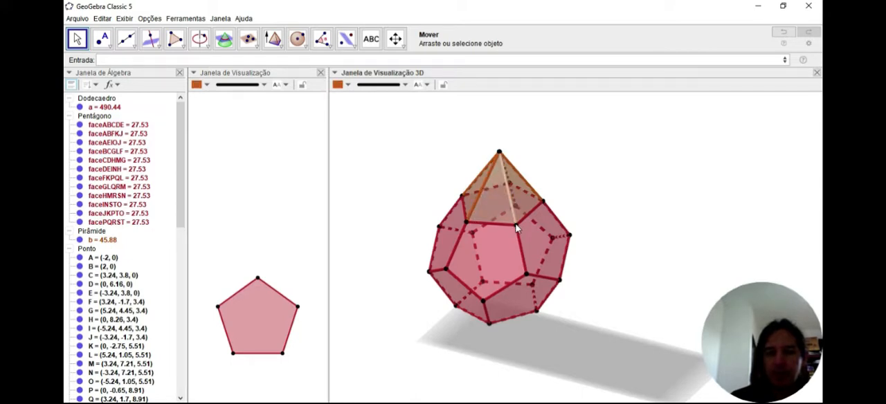
left_click(516, 227)
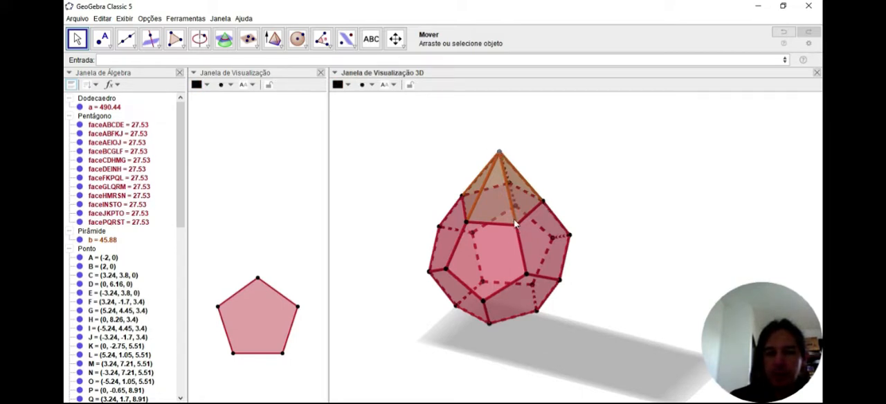
left_click(466, 224)
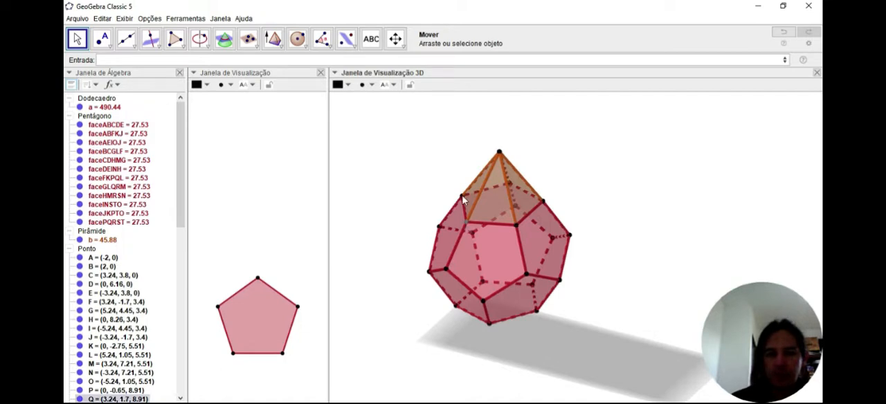
left_click(463, 199)
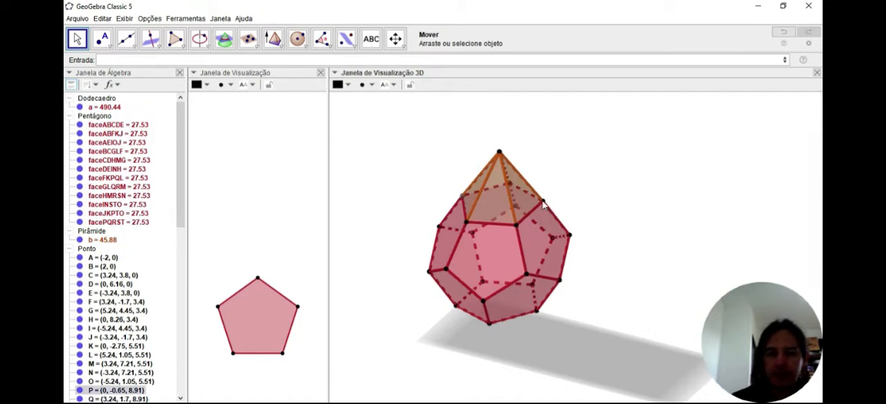
left_click(544, 204)
left_click(603, 191)
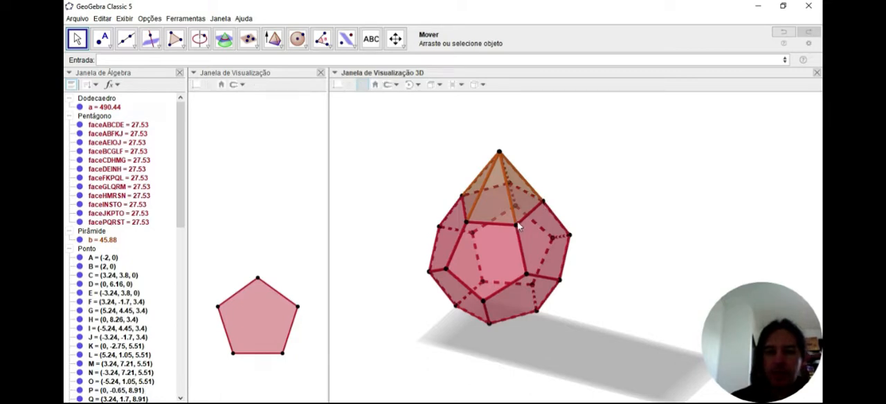
left_click(488, 223)
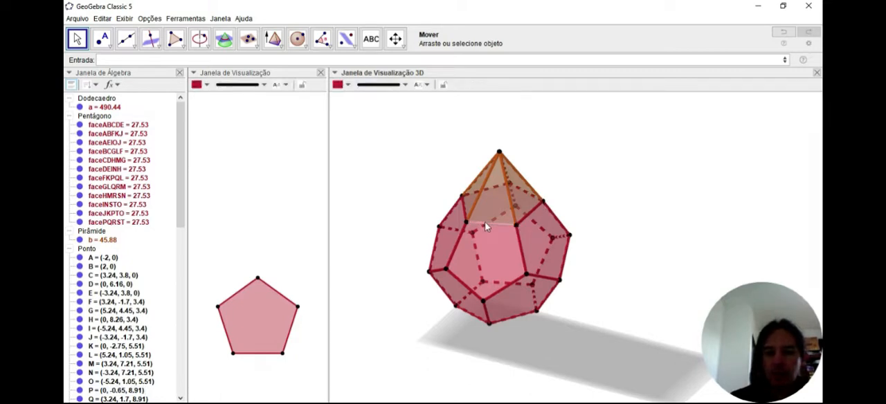
left_click(591, 185)
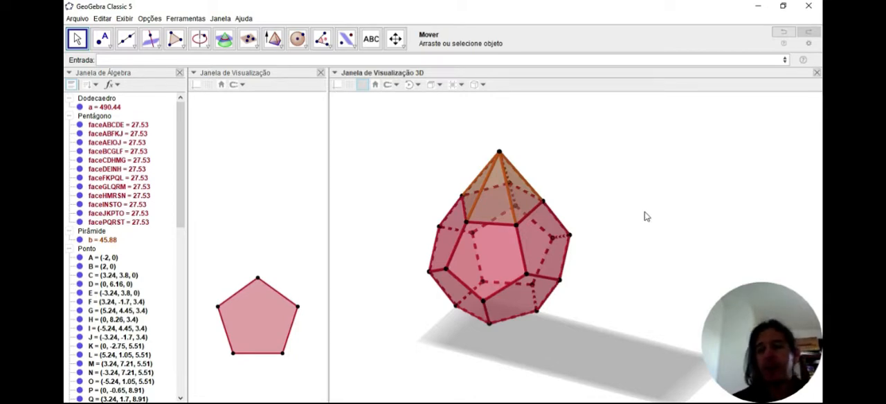
left_click(483, 196)
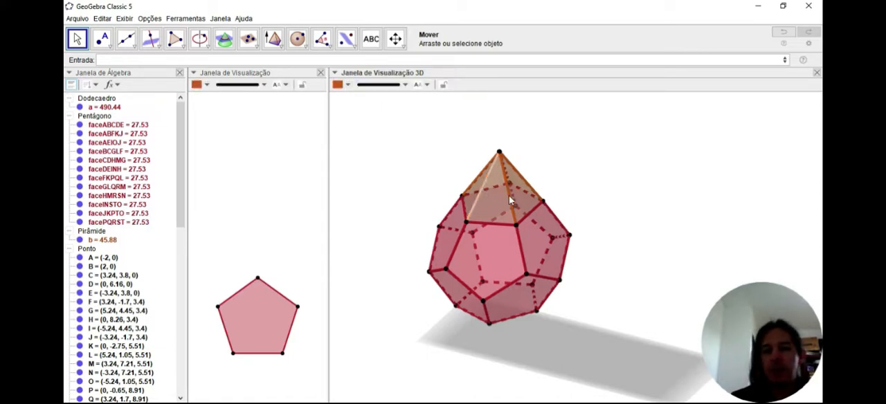
left_click(594, 175)
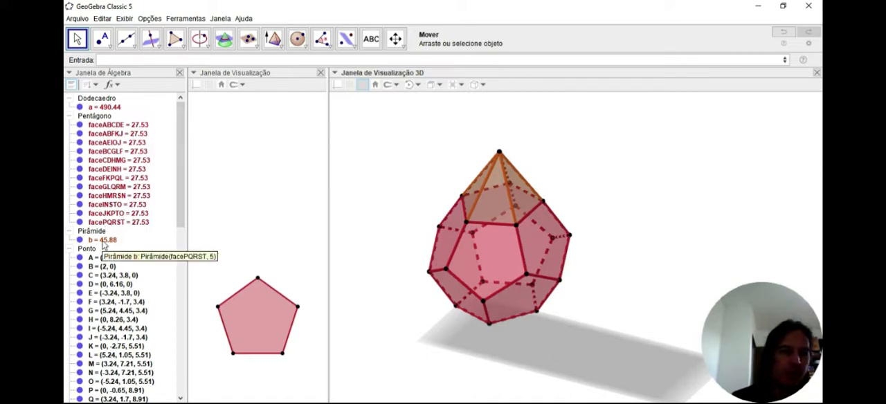
Step: Delete the pyramid on the dodecahedron's top face
left_click(103, 241)
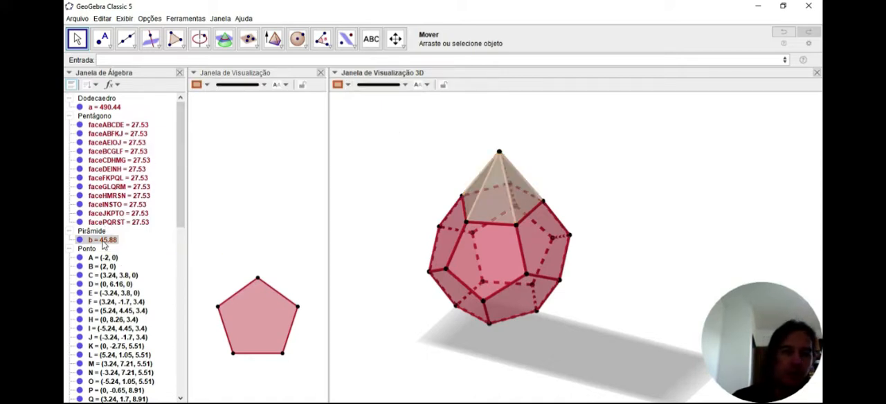
key("Delete")
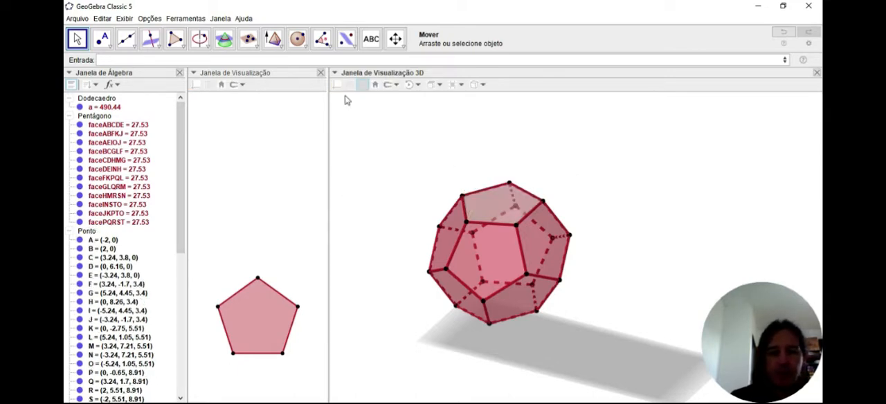
left_click(297, 61)
type("seque")
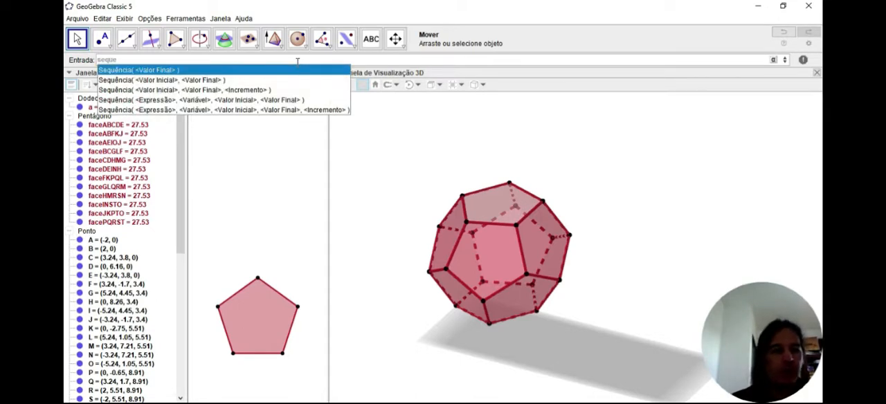
left_click(284, 101)
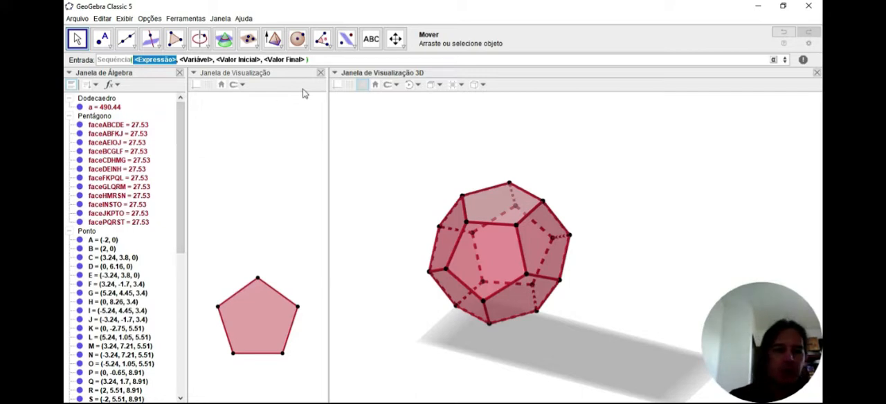
left_click(316, 59)
left_click_drag(317, 59, 95, 62)
key("BackSpace")
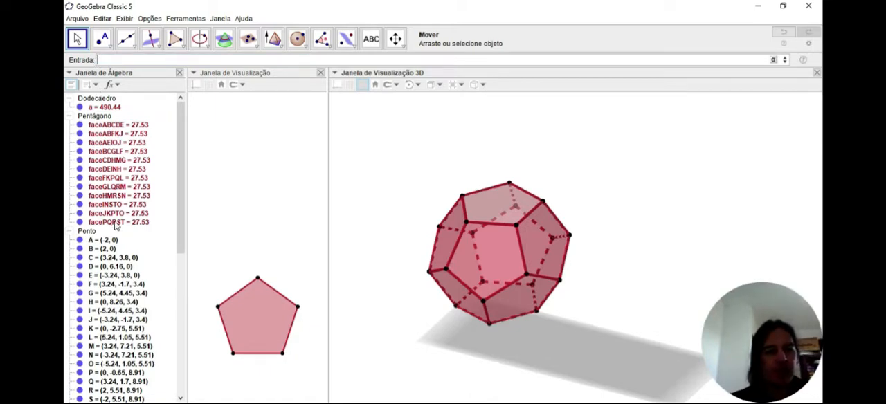
Step: Create a list containing all twelve pentagonal faces of the dodecahedron, from faceABCDE to facePQRST
left_click(102, 117)
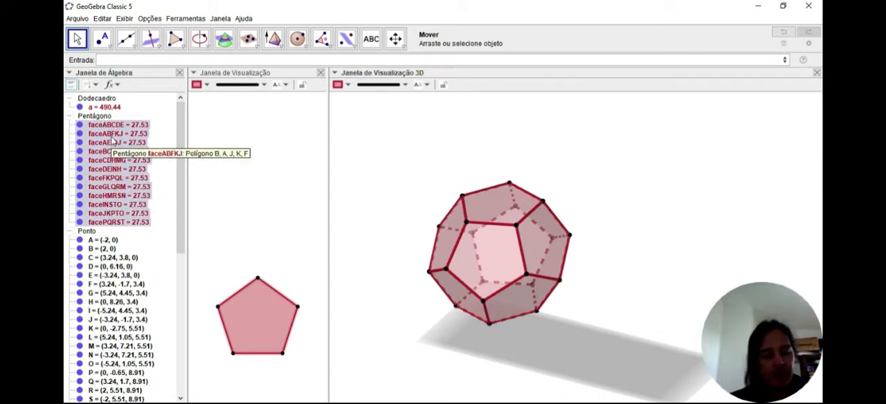
left_click_drag(112, 138, 150, 60)
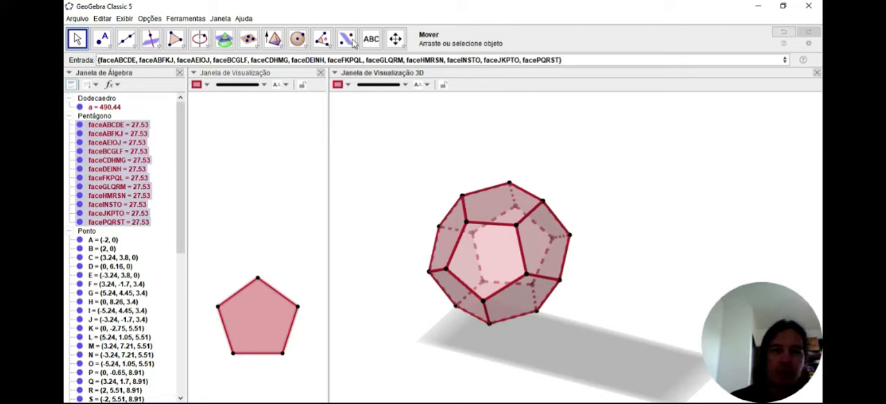
left_click(572, 59)
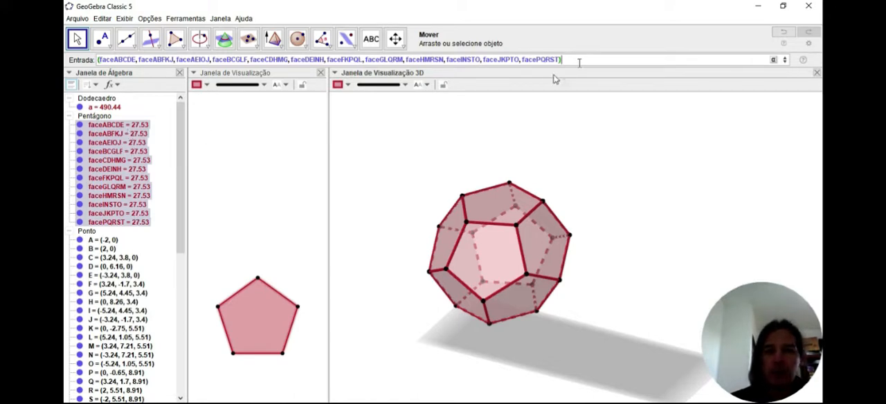
key("Return")
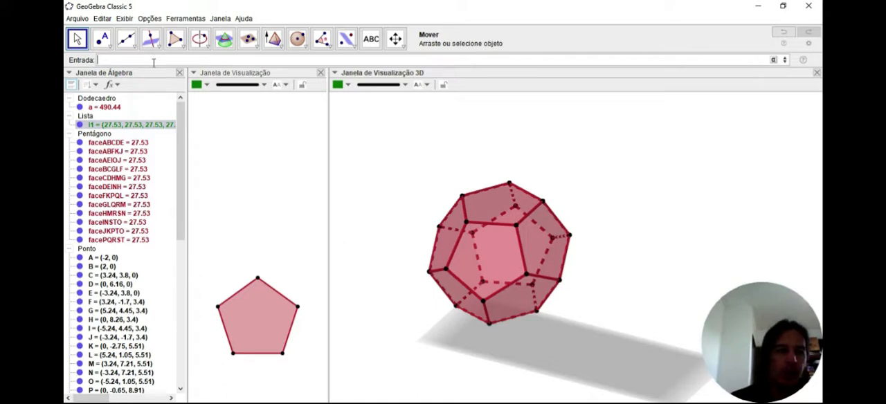
type("se")
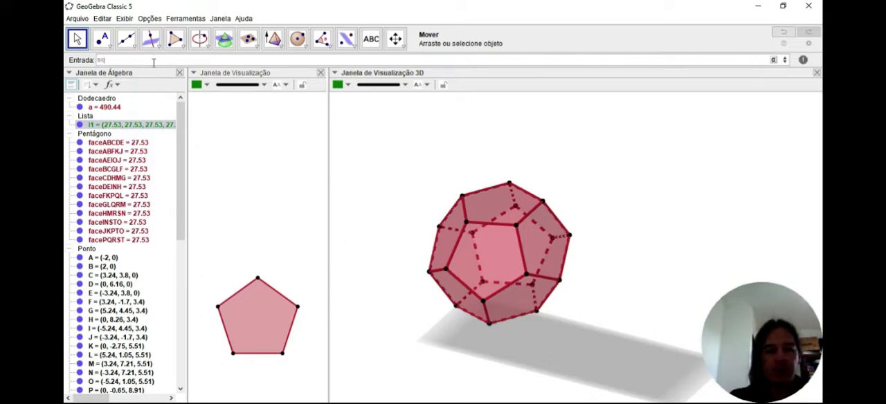
type("quen")
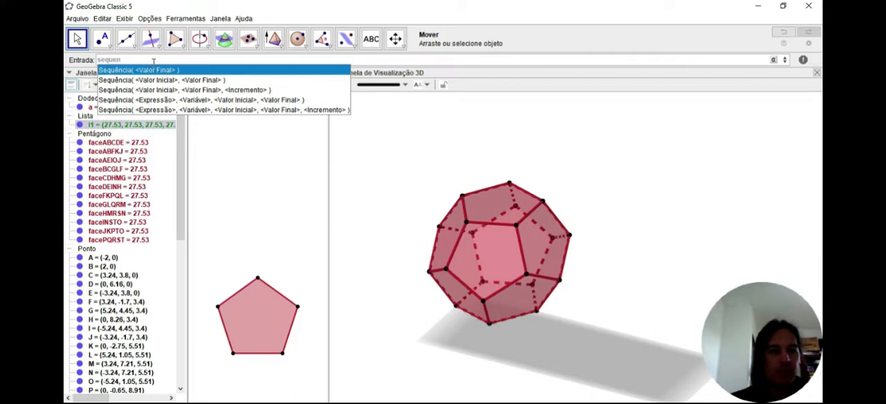
left_click(174, 99)
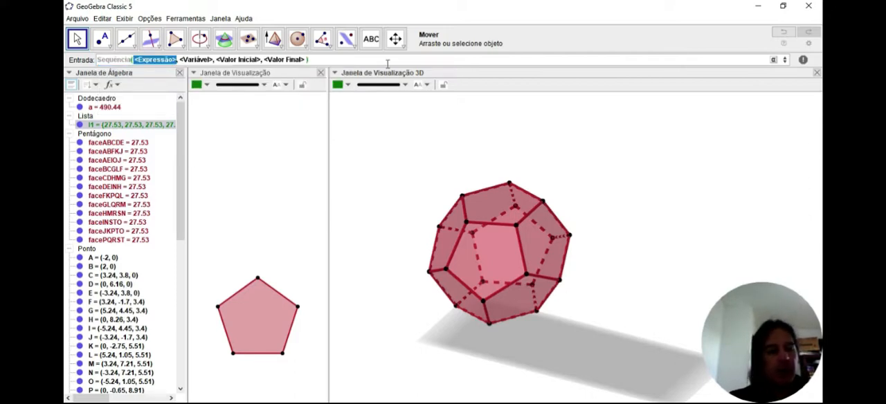
type("pir")
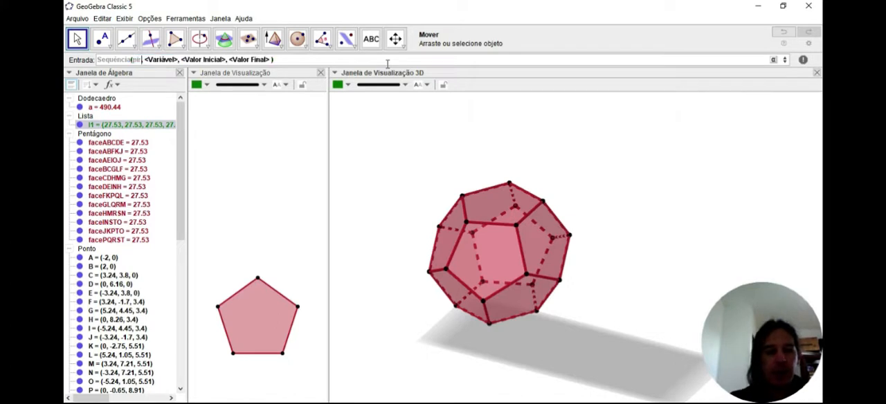
left_click(213, 80)
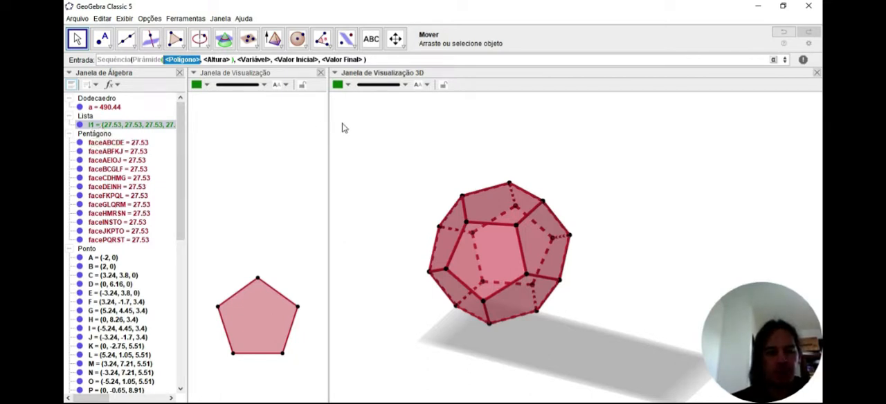
type("elem")
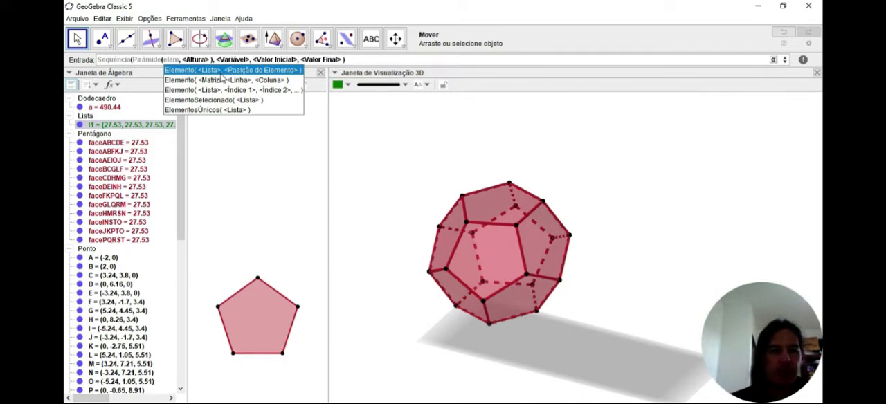
left_click(273, 72)
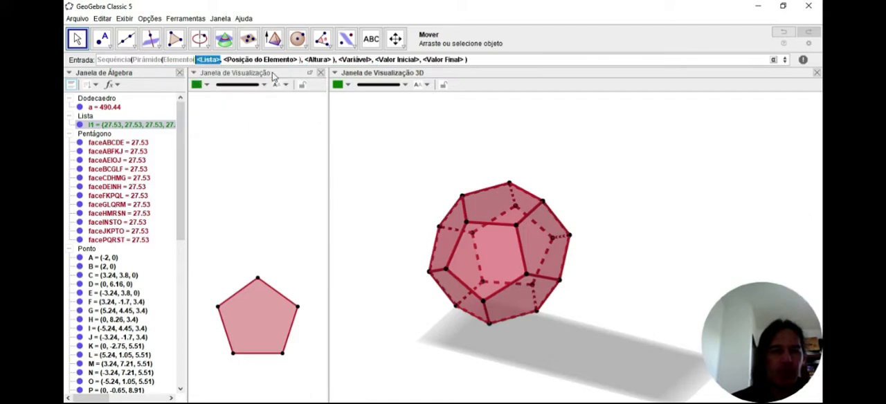
type("l1")
key("Tab")
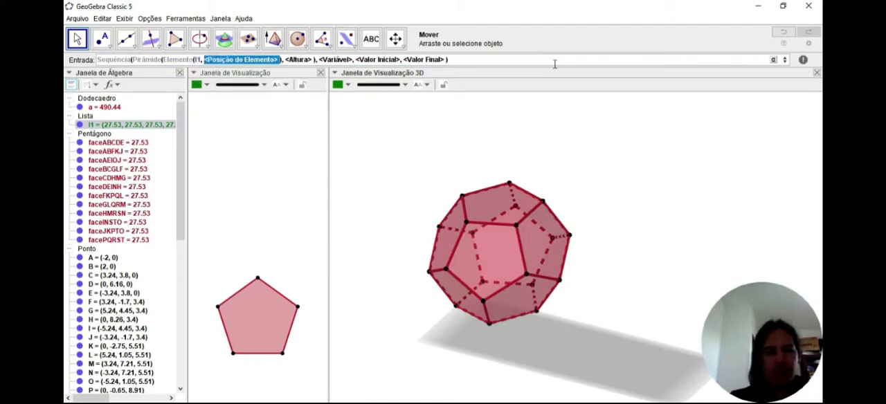
type("k")
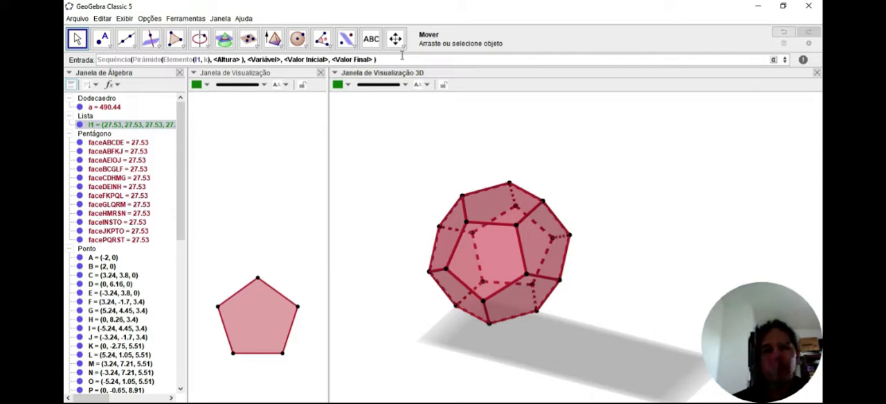
mouse_move(368, 60)
left_mouse_down()
mouse_move(97, 60)
mouse_move(378, 61)
left_mouse_up()
key("ctrl+x")
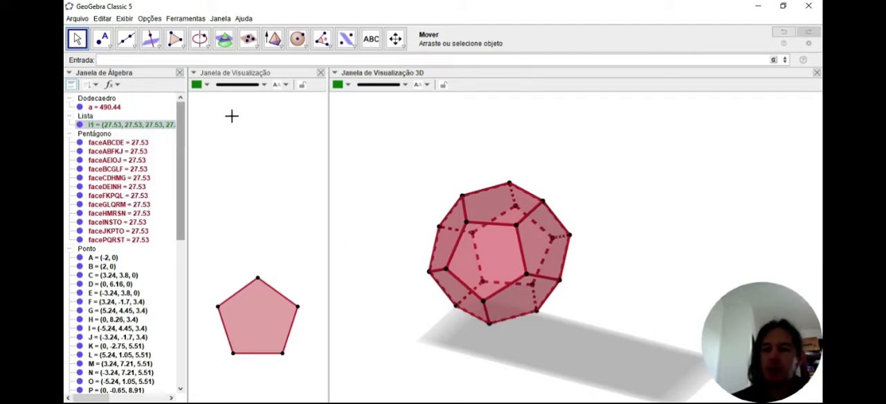
Step: Start an Empacotar command with Pirâmide(X, 5) as its expression, using the polygon-and-height form of Pirâmide
left_click(167, 60)
type("empacotar")
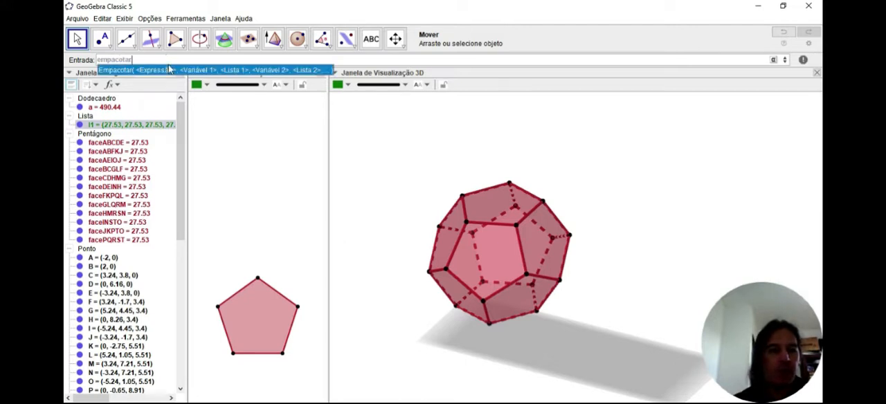
left_click(151, 72)
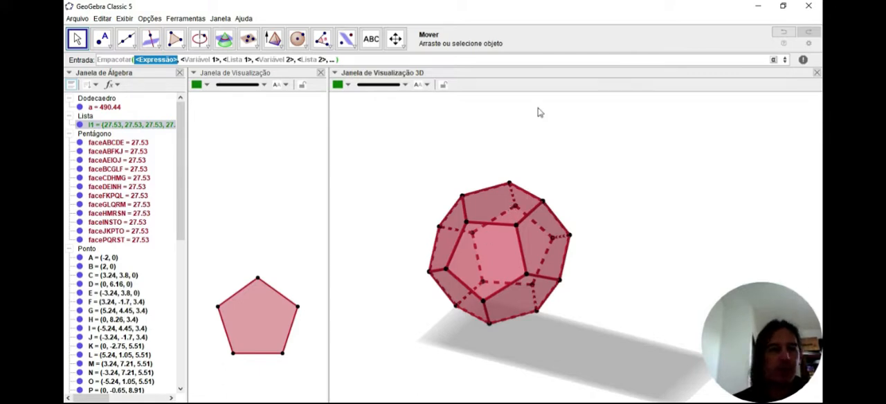
type("pira")
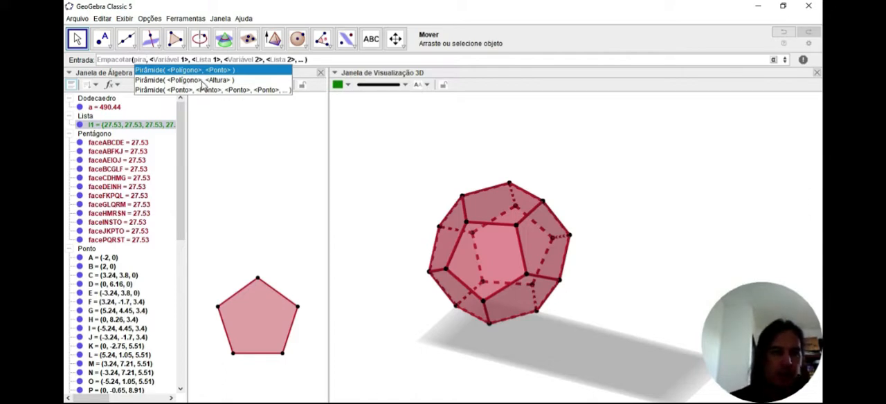
left_click(202, 81)
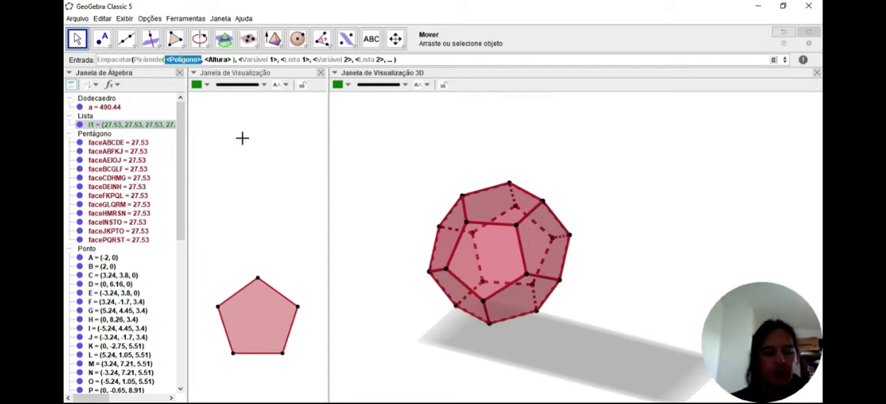
type("X")
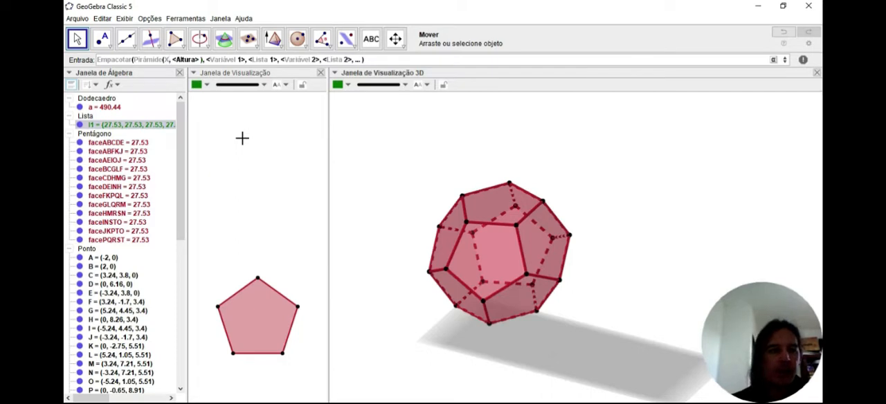
key("Tab")
type("5")
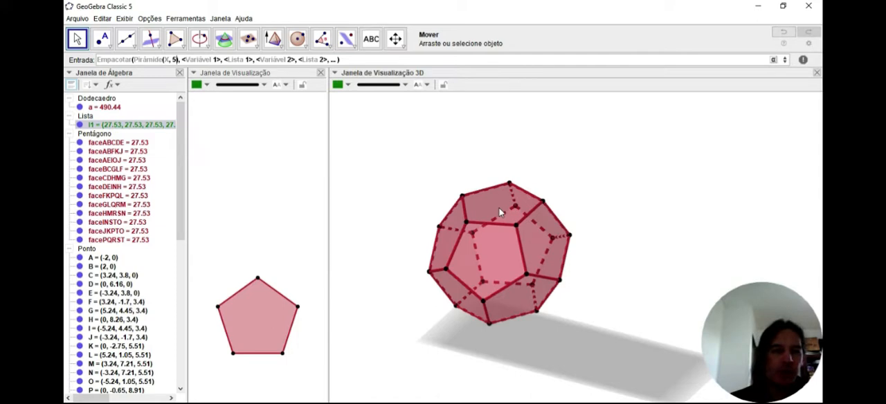
Step: Complete the Empacotar command with variable X and list l1, without the second variable and list, to build pyramids on all faces
key("Tab")
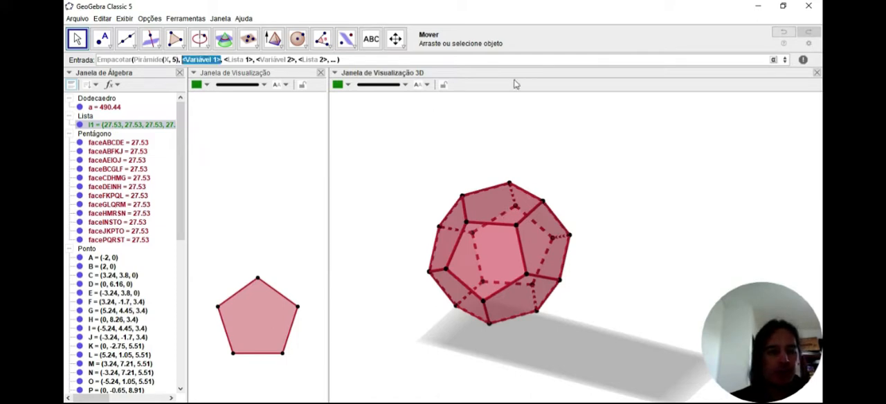
type("X")
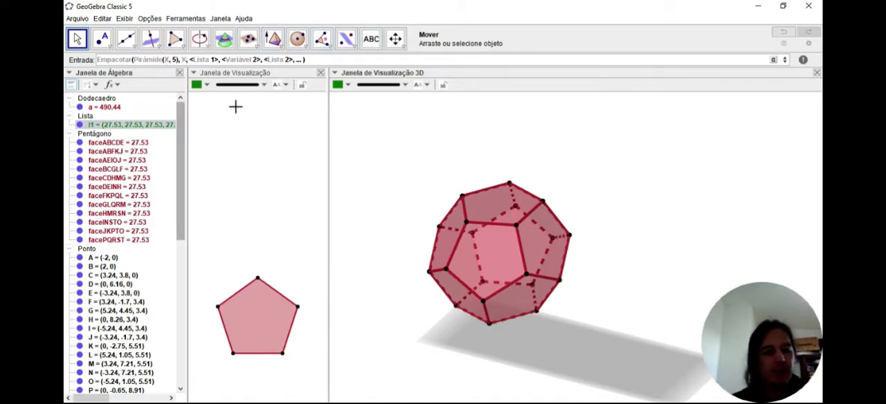
key("Tab")
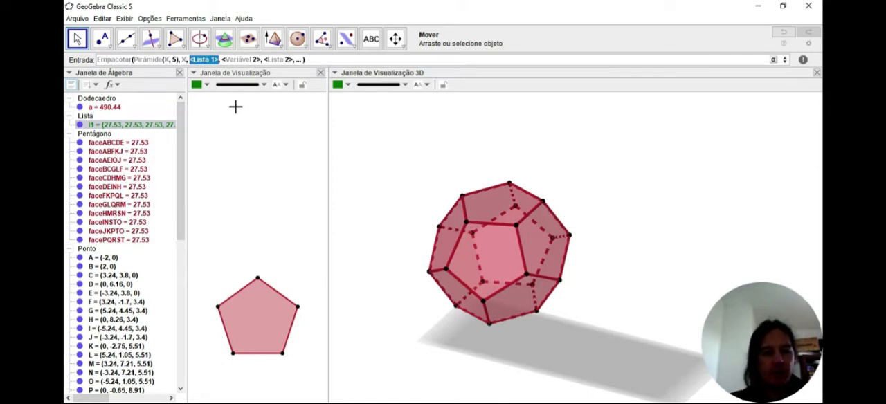
type("l1")
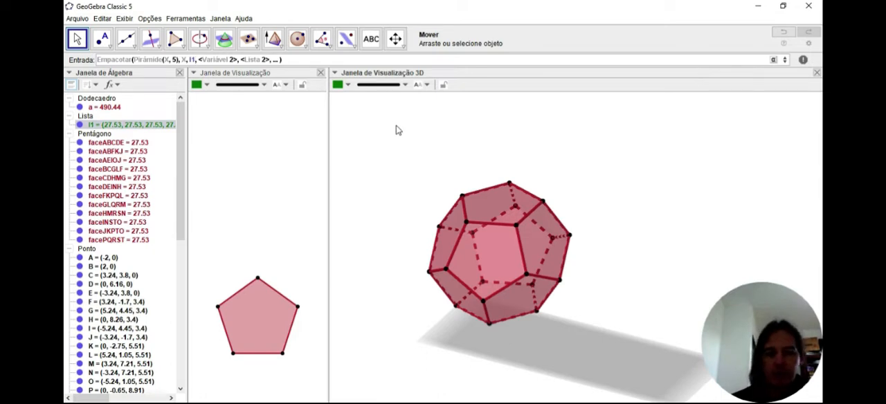
key("Delete")
key("Delete")
key("Delete")
key("Delete")
key("Delete")
key("Delete")
key("Delete")
key("Delete")
key("Delete")
key("Delete")
key("Delete")
key("Delete")
key("Delete")
key("Delete")
key("Delete")
key("Delete")
key("Delete")
key("Delete")
key("Delete")
key("Delete")
key("Delete")
key("Delete")
key("Delete")
key("Delete")
key("Delete")
key("Delete")
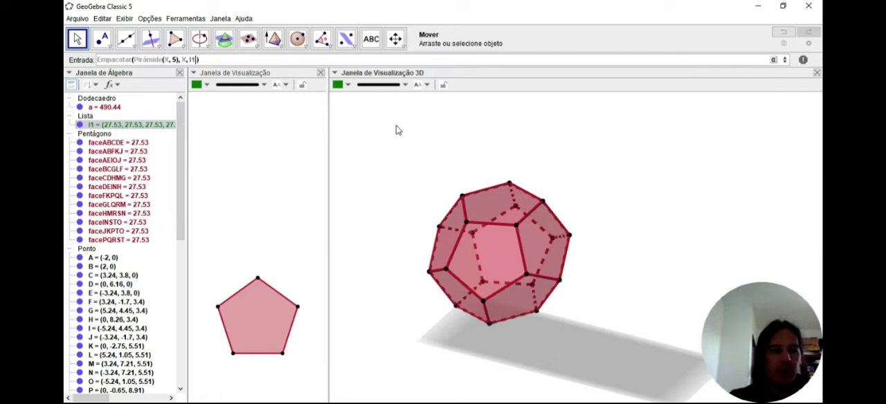
key("Return")
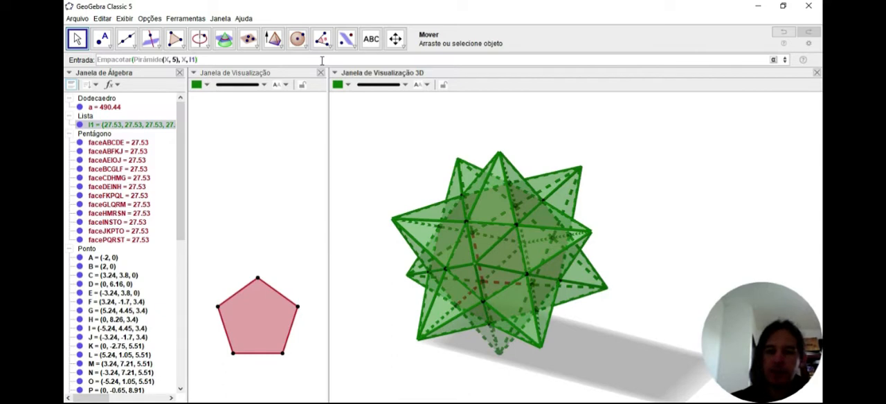
key("Return")
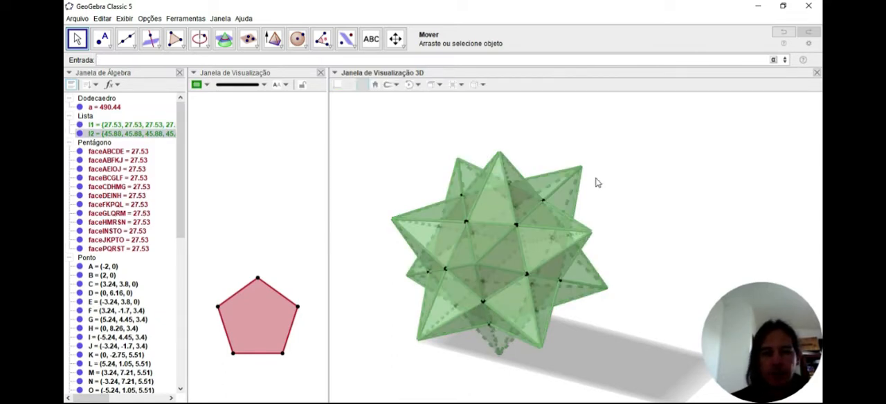
left_click(594, 179)
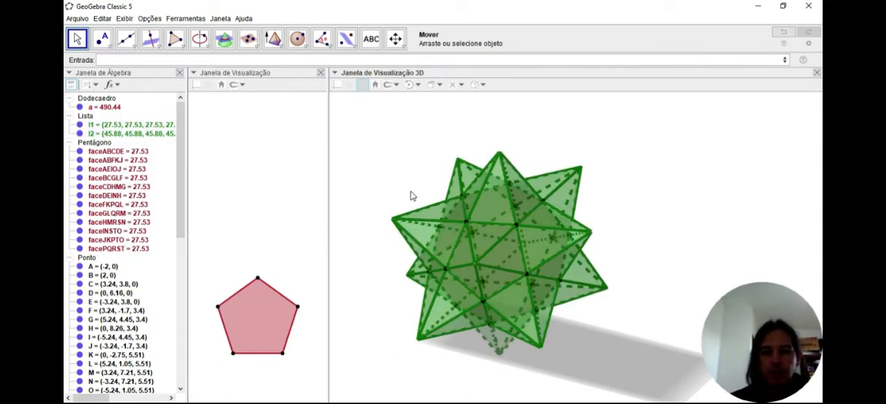
mouse_move(653, 233)
right_mouse_down()
mouse_move(643, 223)
mouse_move(667, 229)
mouse_move(655, 229)
right_mouse_up()
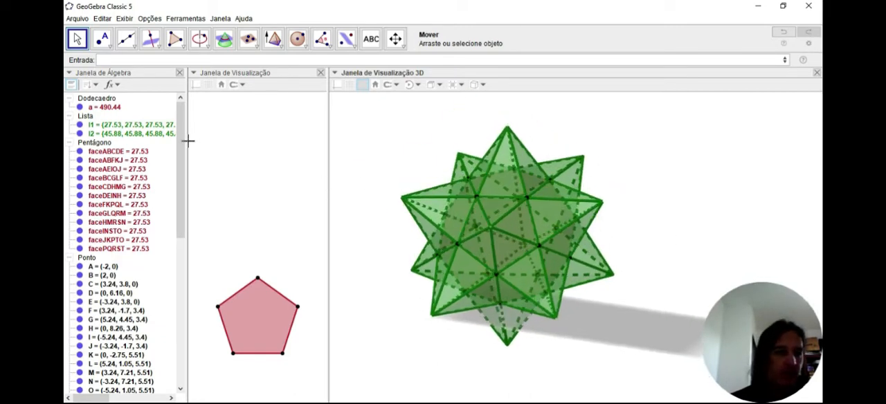
left_click(331, 46)
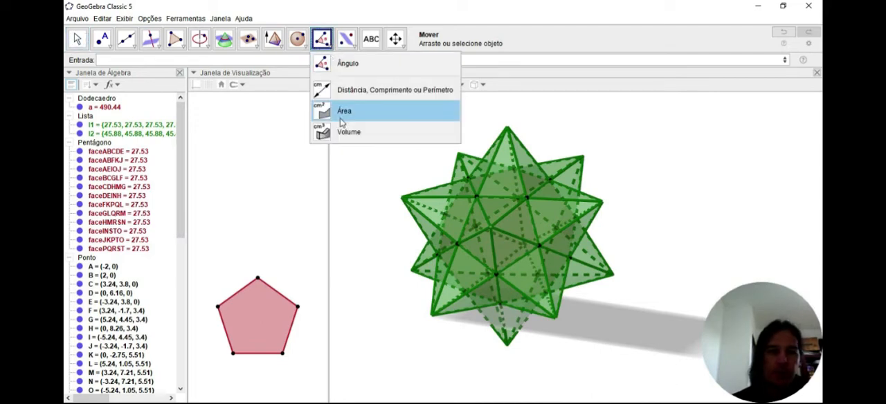
Step: Create a number slider named h in the 2D view, ranging from 0 to 10 with an increment of 0.1
left_click(79, 43)
left_click(299, 148)
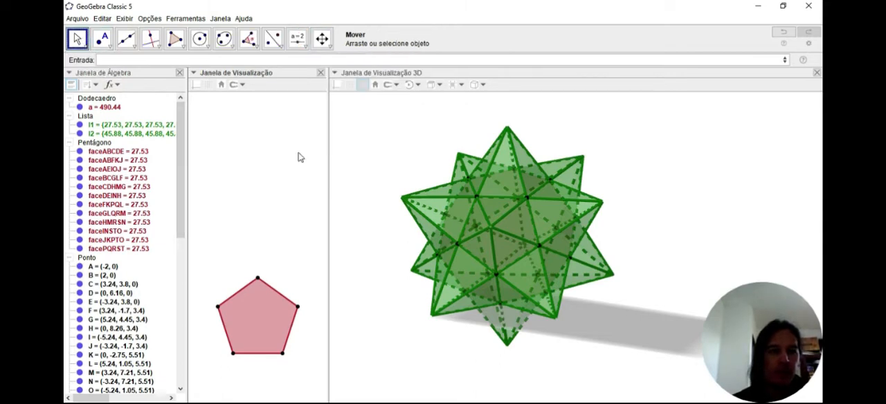
left_click(297, 40)
left_click(214, 138)
type("h")
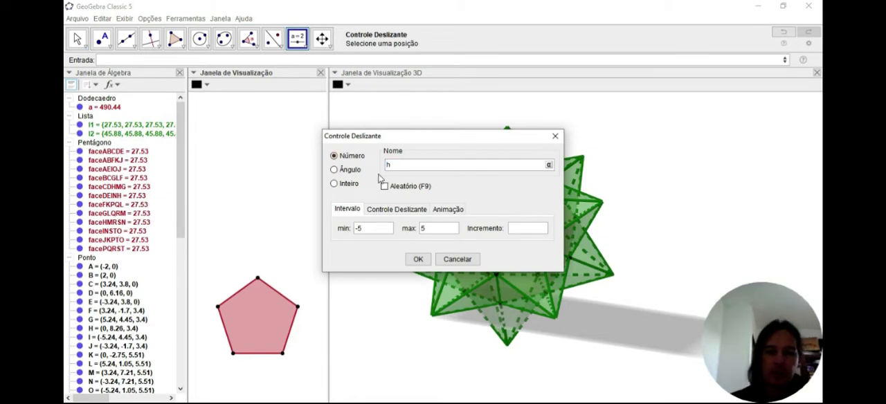
left_click(365, 233)
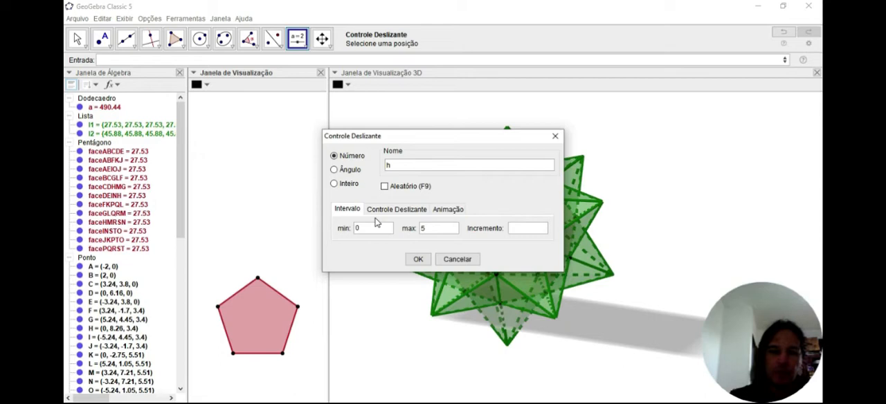
left_click(436, 233)
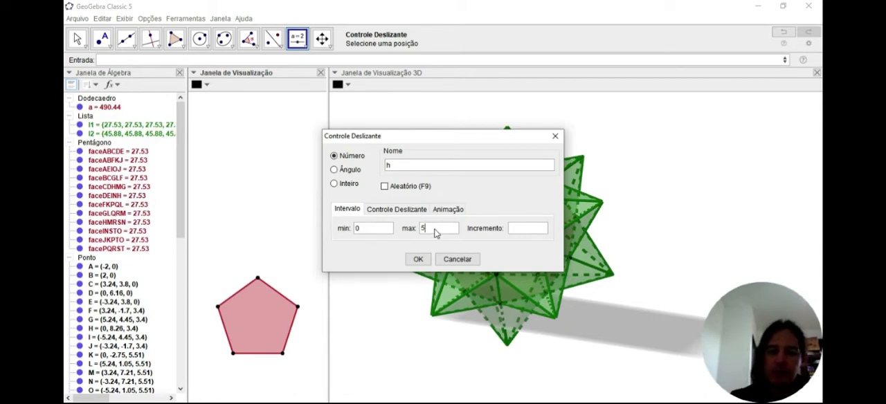
key("BackSpace")
type("10")
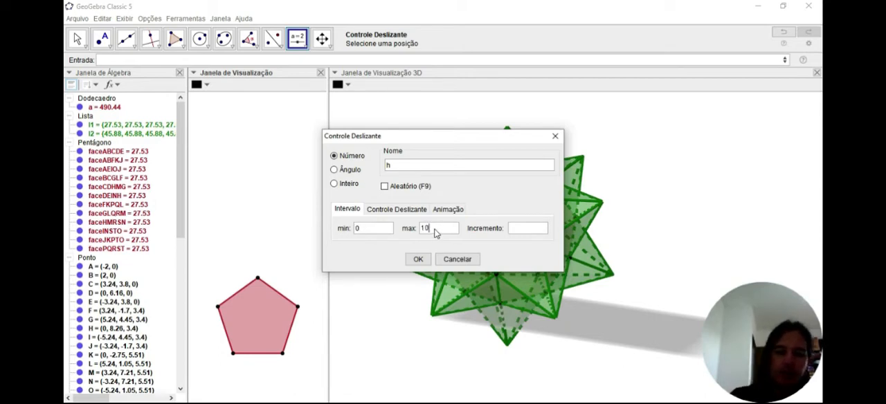
left_click(521, 229)
type("0.1")
left_click(418, 259)
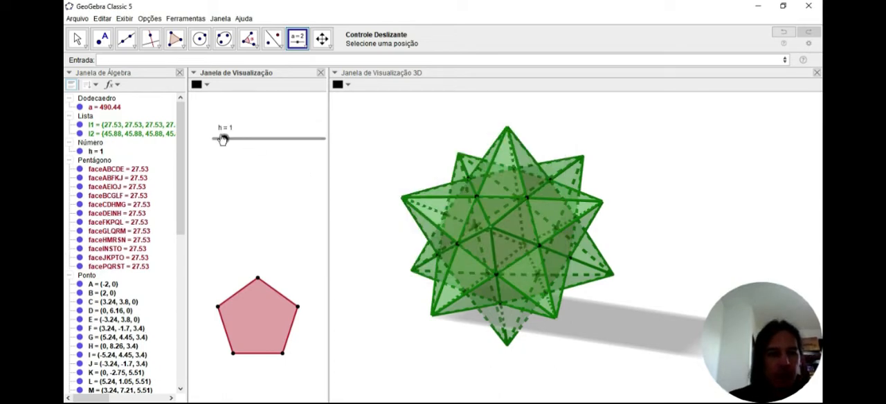
Step: Set the slider h to 4.1 and reposition it slightly lower in the 2D view
left_click(77, 39)
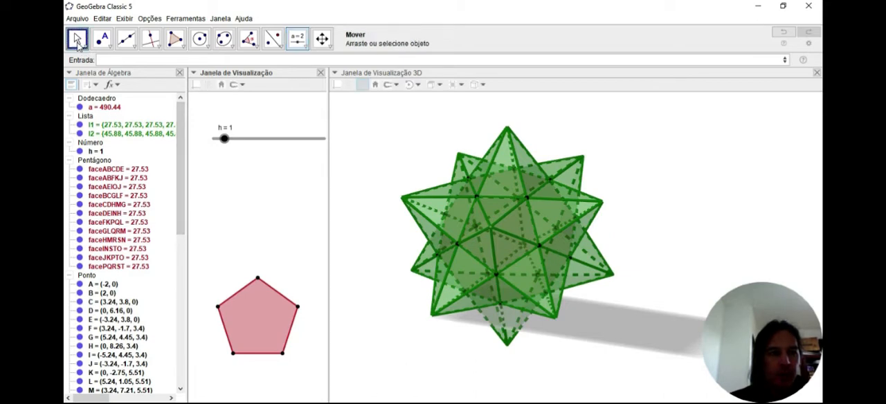
left_click_drag(226, 140, 258, 138)
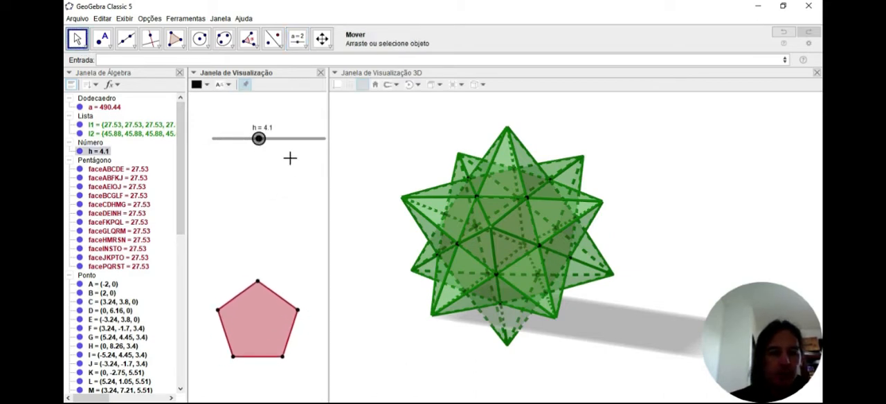
left_click_drag(289, 138, 281, 153)
Step: Redefine list l2 as Empacotar(Pirâmide(X, h), X, l1) so the pyramids' height follows the slider
left_click(140, 138)
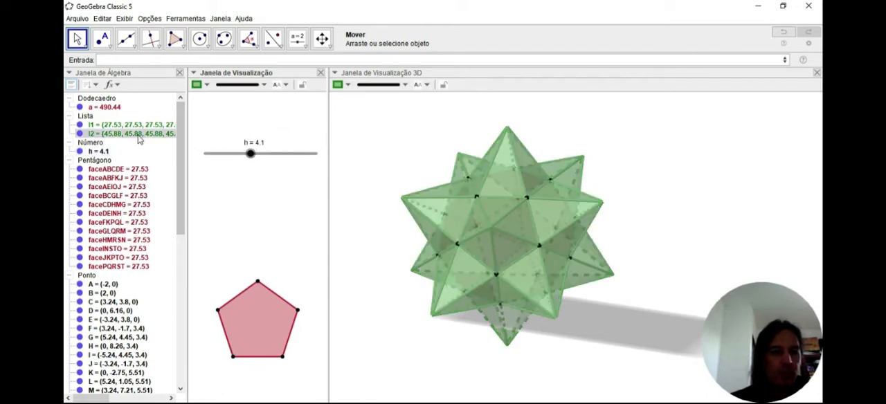
double_click(138, 138)
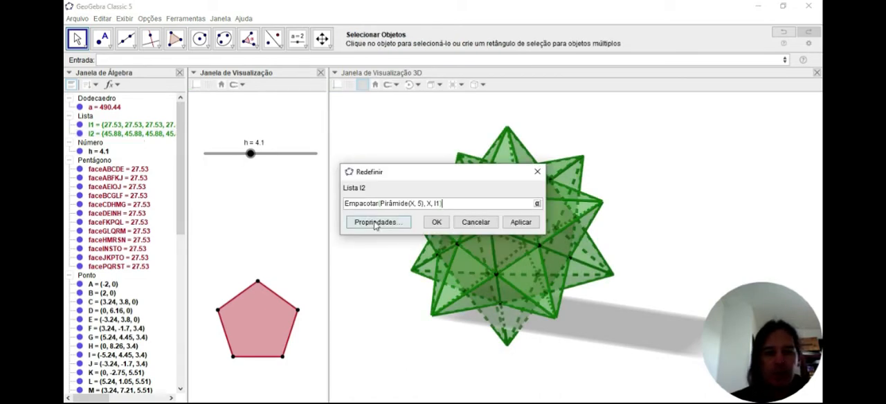
left_click(421, 205)
key("BackSpace")
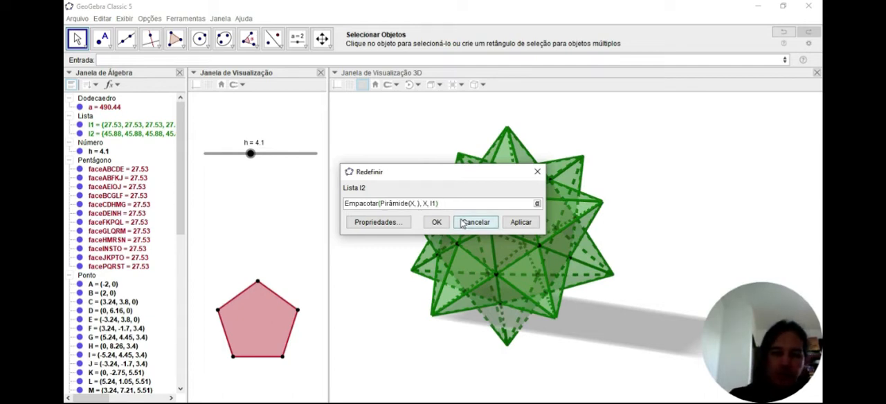
type("h")
left_click(437, 223)
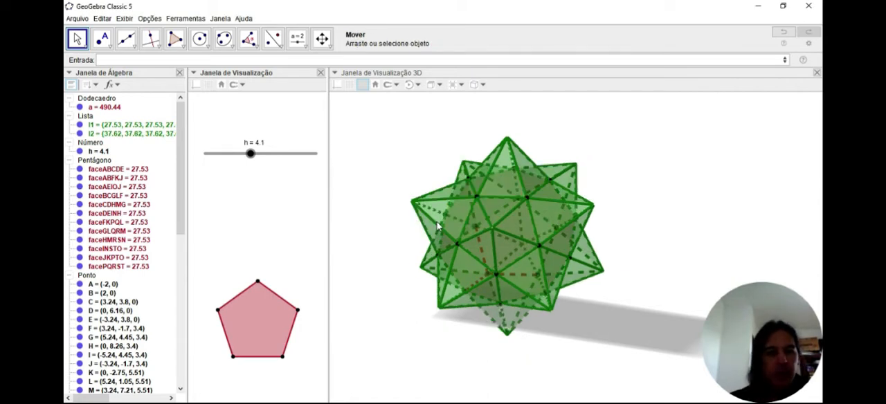
Step: Raise the pyramids' height to the maximum by setting the slider h to 10
left_click_drag(250, 154, 328, 166)
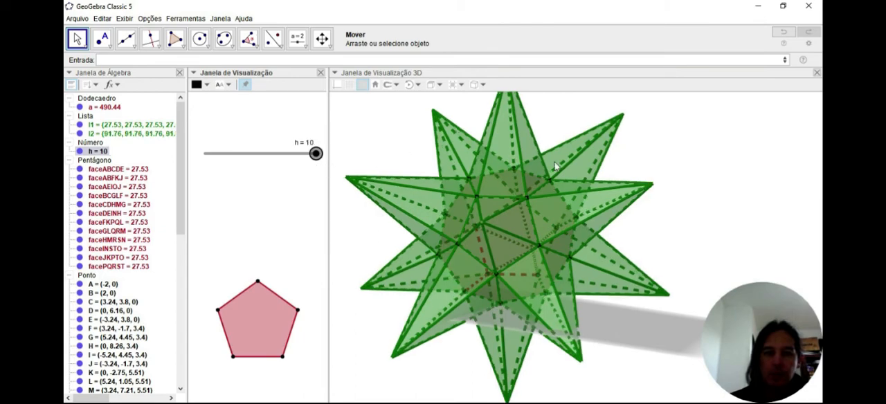
left_click_drag(675, 238, 647, 248)
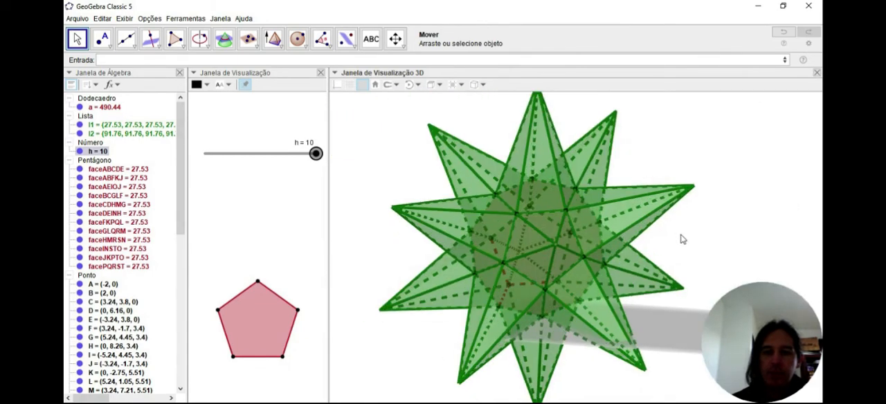
Step: Hide dodecahedron a together with its faces, and hide the gray base plane in the 3D view
left_click(80, 108)
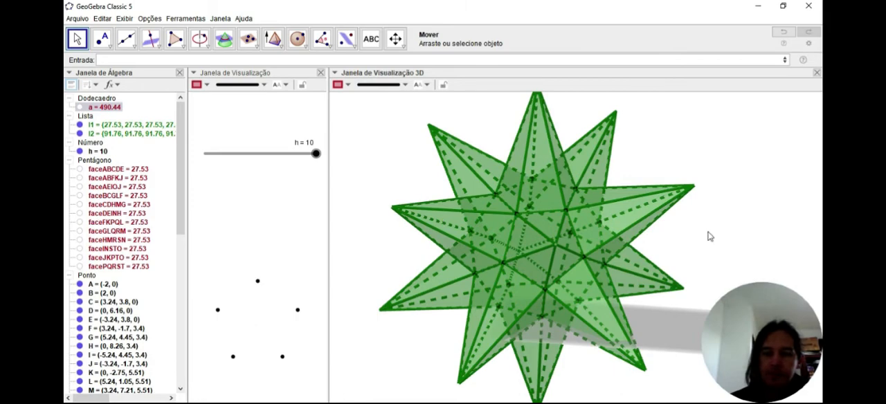
mouse_move(709, 235)
left_mouse_down()
mouse_move(685, 228)
mouse_move(727, 227)
mouse_move(691, 256)
mouse_move(691, 236)
mouse_move(704, 234)
mouse_move(695, 227)
mouse_move(716, 229)
mouse_move(706, 217)
mouse_move(686, 243)
mouse_move(706, 233)
left_mouse_up()
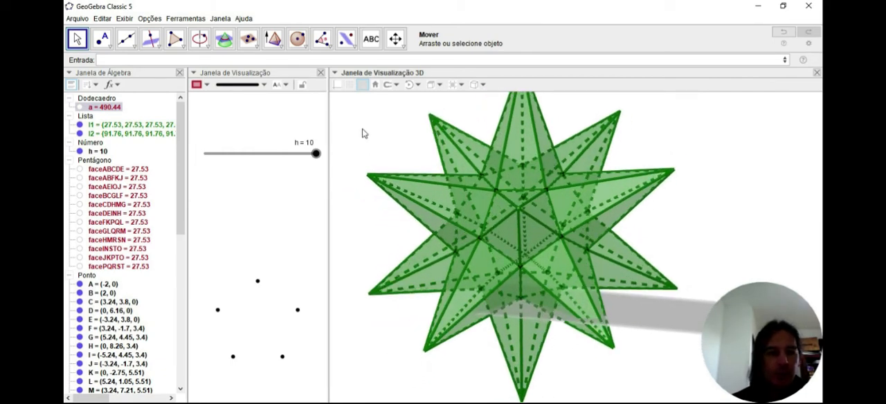
left_click(357, 107)
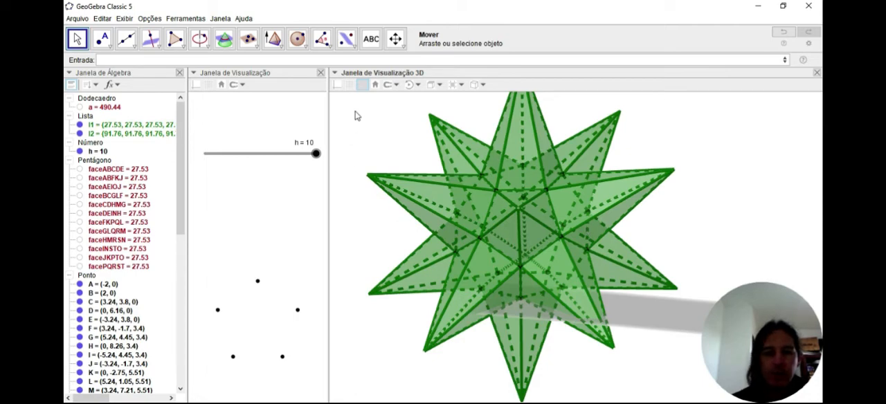
mouse_move(361, 125)
left_mouse_down()
mouse_move(371, 132)
mouse_move(361, 128)
left_mouse_up()
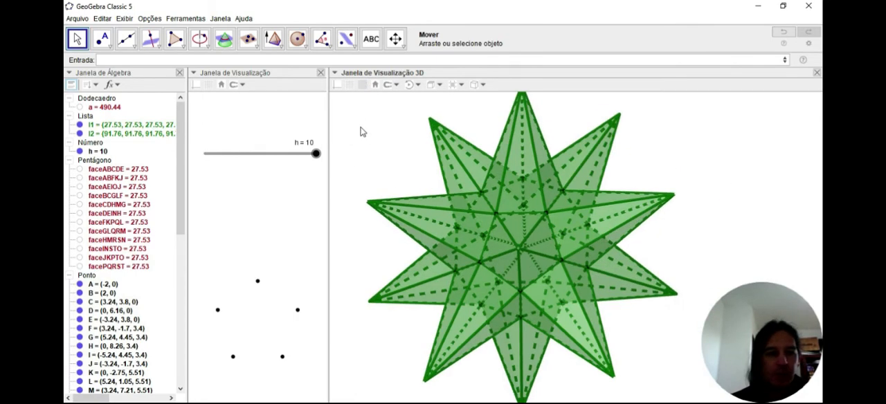
Step: Color the pyramid list l2 light gray (224, 224, 224) and set its Transparência value to 100
left_click(136, 136)
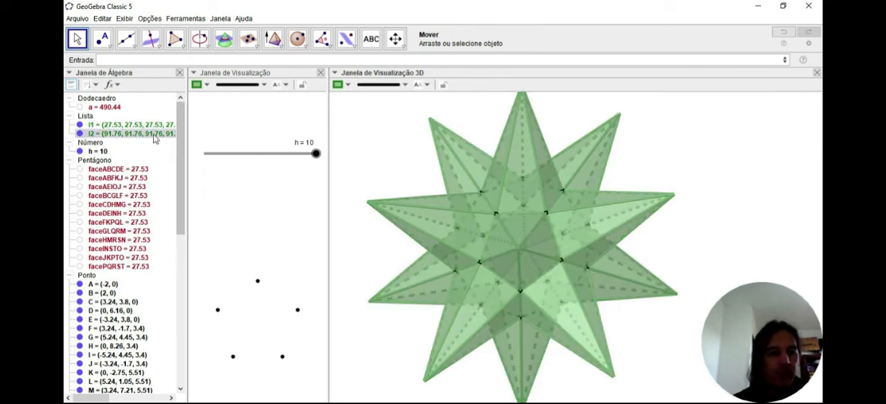
right_click(154, 138)
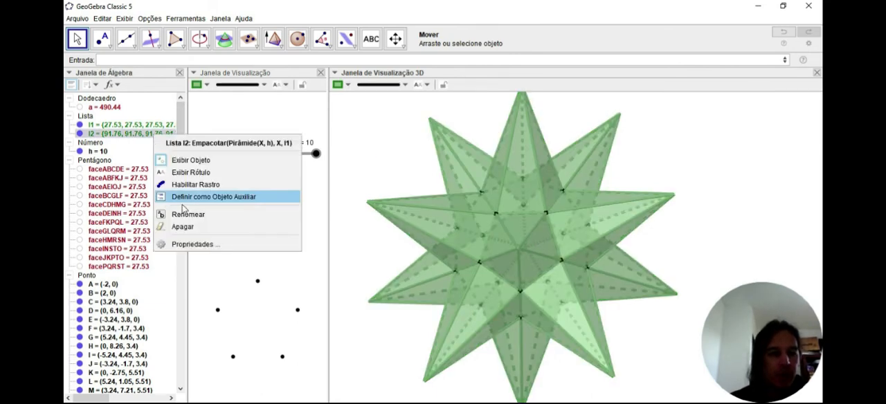
left_click(191, 244)
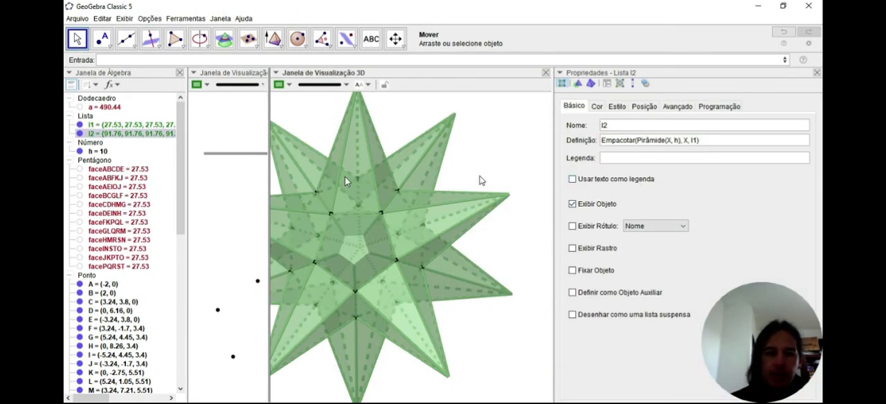
left_click(596, 107)
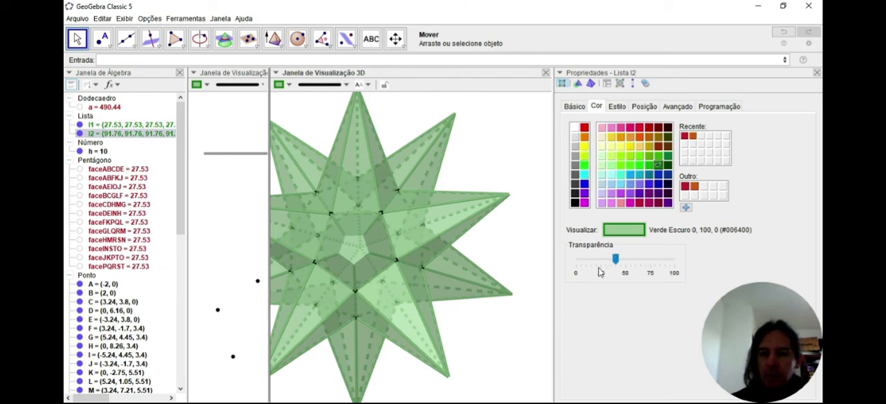
left_click(574, 137)
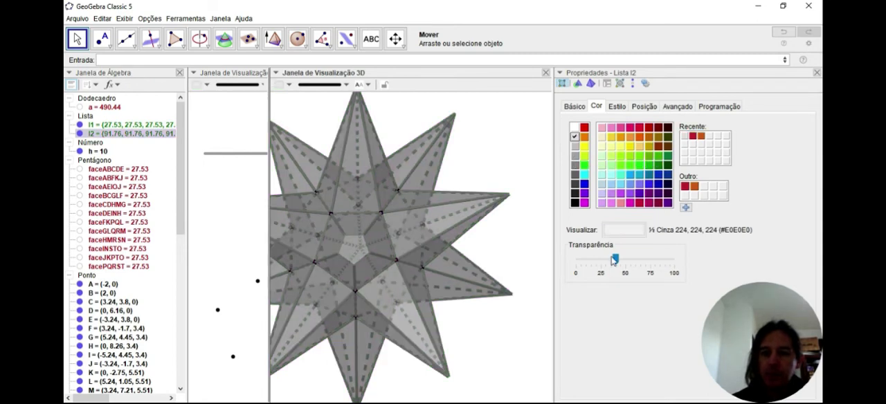
left_click_drag(615, 259, 685, 266)
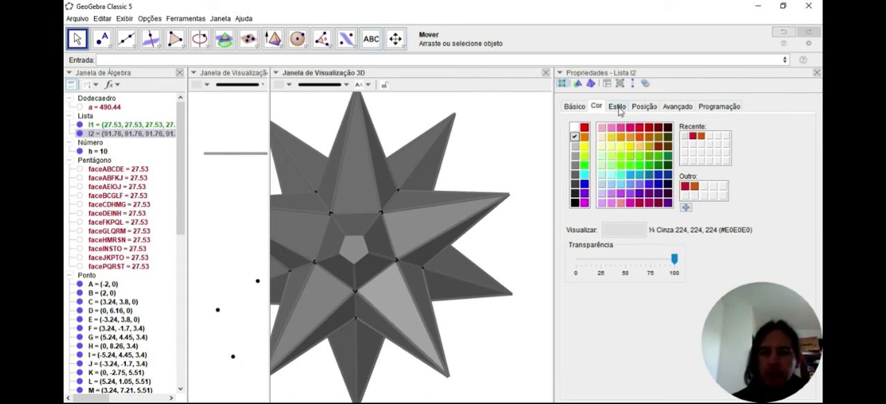
Step: Set the line thickness of list l2 to 3, and try the Inalterado hidden-line style before restoring Tracejado
left_click(617, 107)
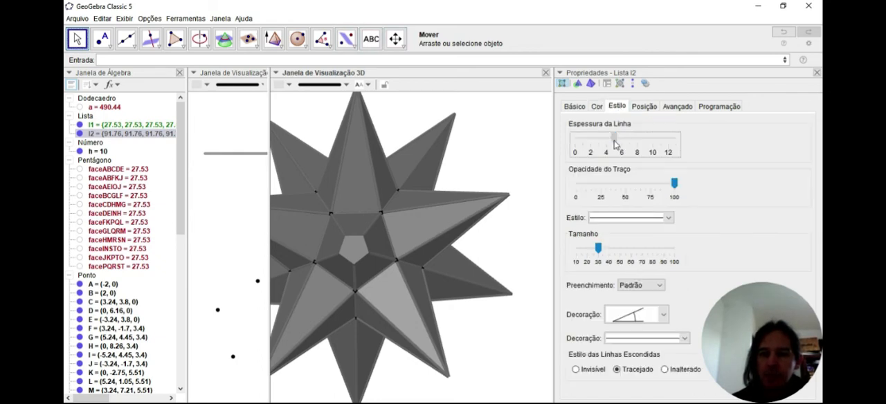
left_click_drag(612, 144, 598, 140)
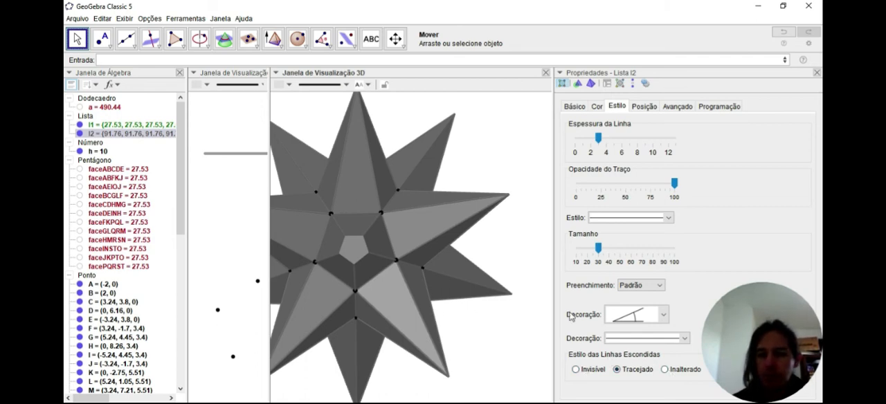
left_click(664, 371)
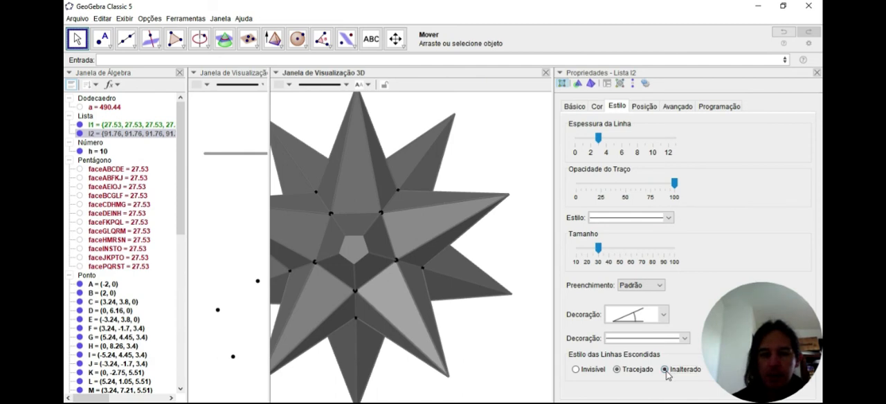
left_click(617, 372)
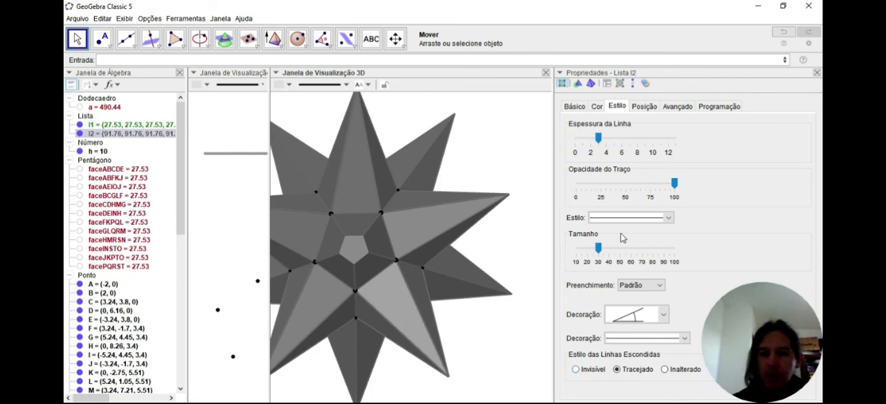
Step: Set list l2's Transparência to 50 and try its hidden lines as Inalterado, settling on Invisível
left_click(596, 109)
left_click_drag(674, 259, 626, 268)
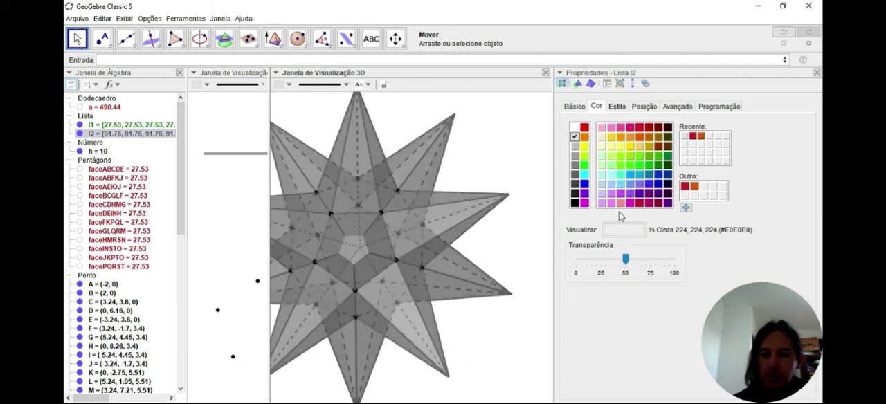
left_click(617, 106)
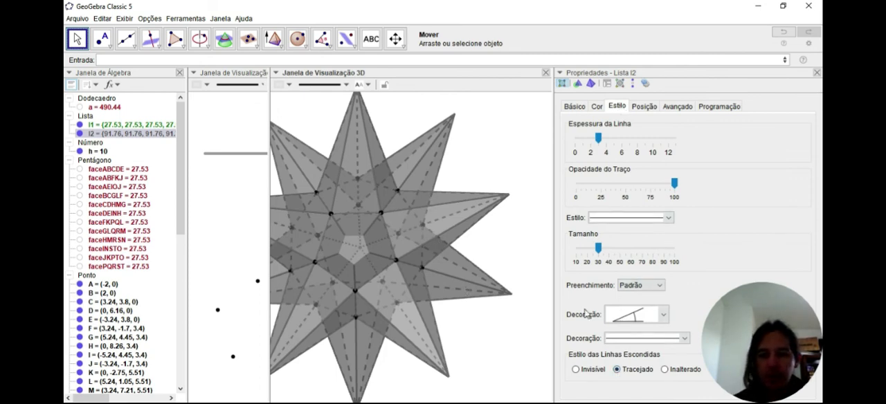
left_click(666, 371)
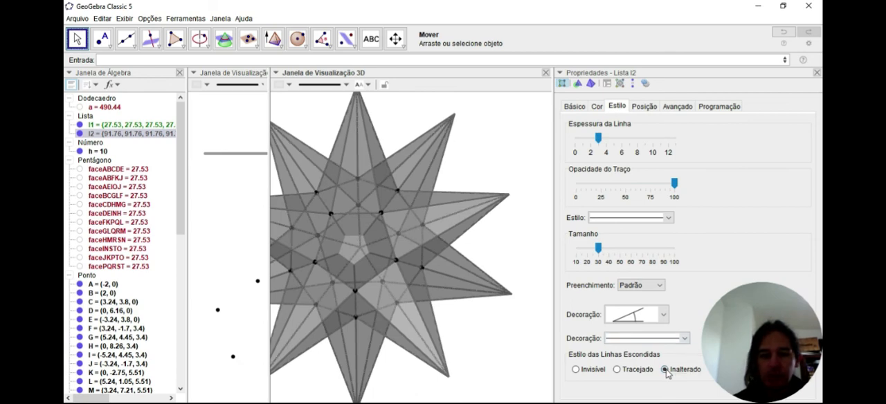
left_click(576, 370)
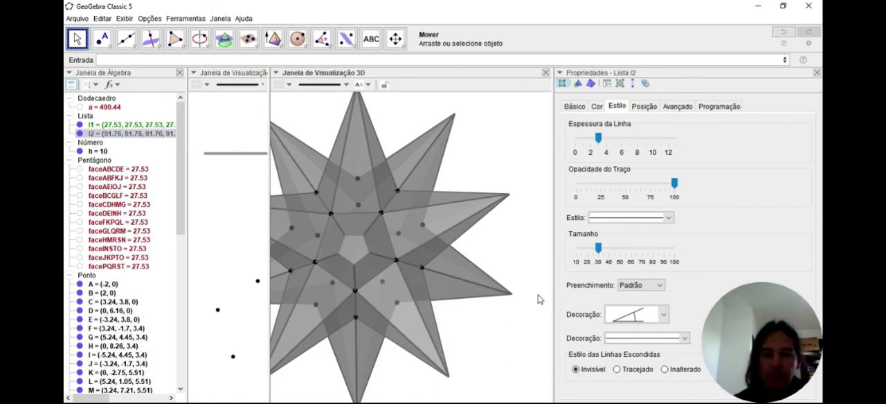
left_click(817, 72)
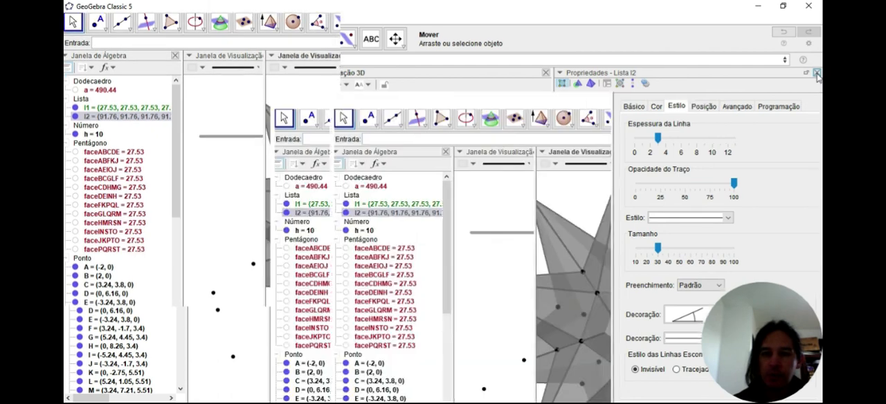
mouse_move(689, 252)
left_mouse_down()
mouse_move(715, 240)
mouse_move(677, 260)
mouse_move(644, 257)
mouse_move(671, 237)
mouse_move(694, 243)
mouse_move(643, 272)
mouse_move(660, 257)
mouse_move(689, 254)
mouse_move(659, 250)
mouse_move(667, 233)
mouse_move(688, 267)
mouse_move(675, 256)
left_mouse_up()
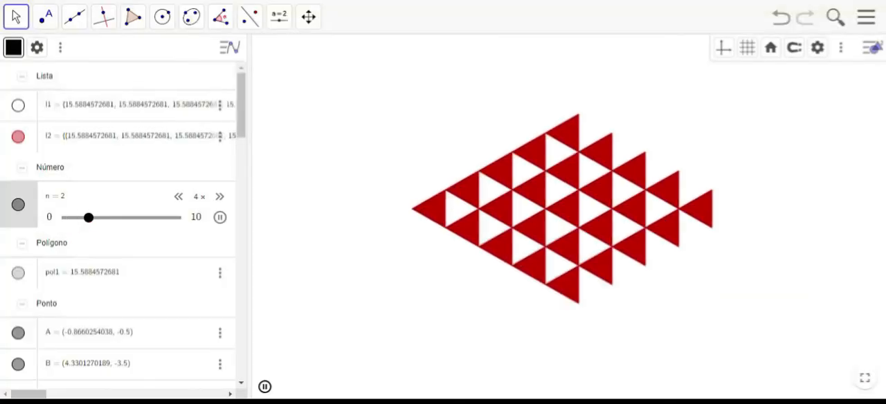